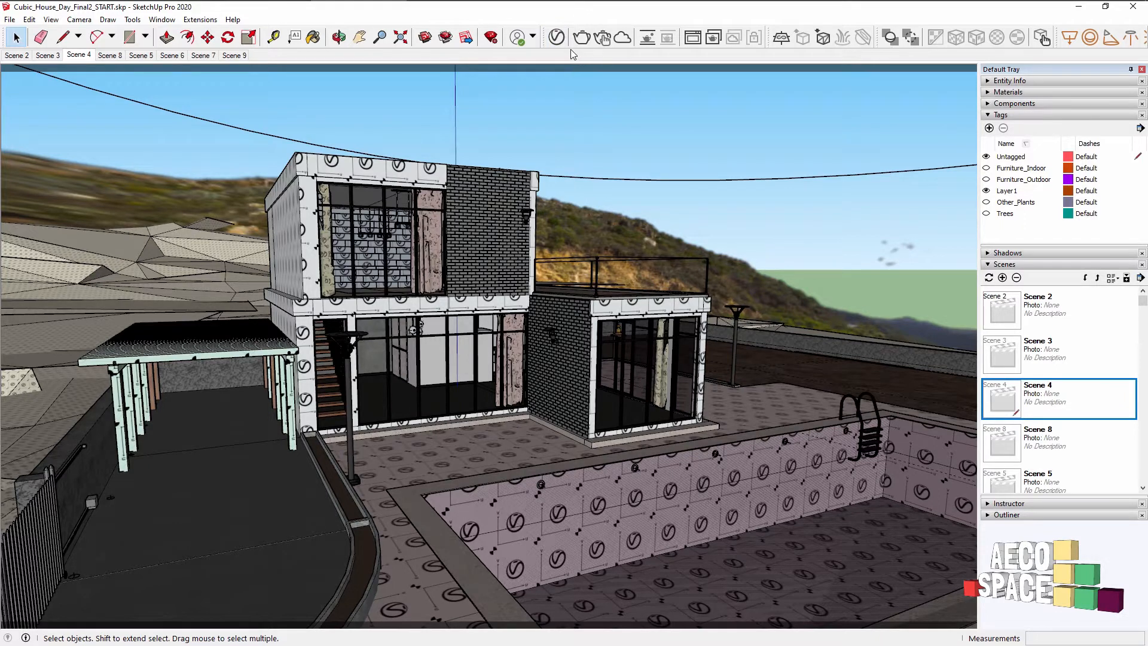
Step: Examine the general render settings and the available render modes in the V-Ray Asset Editor
click(558, 39)
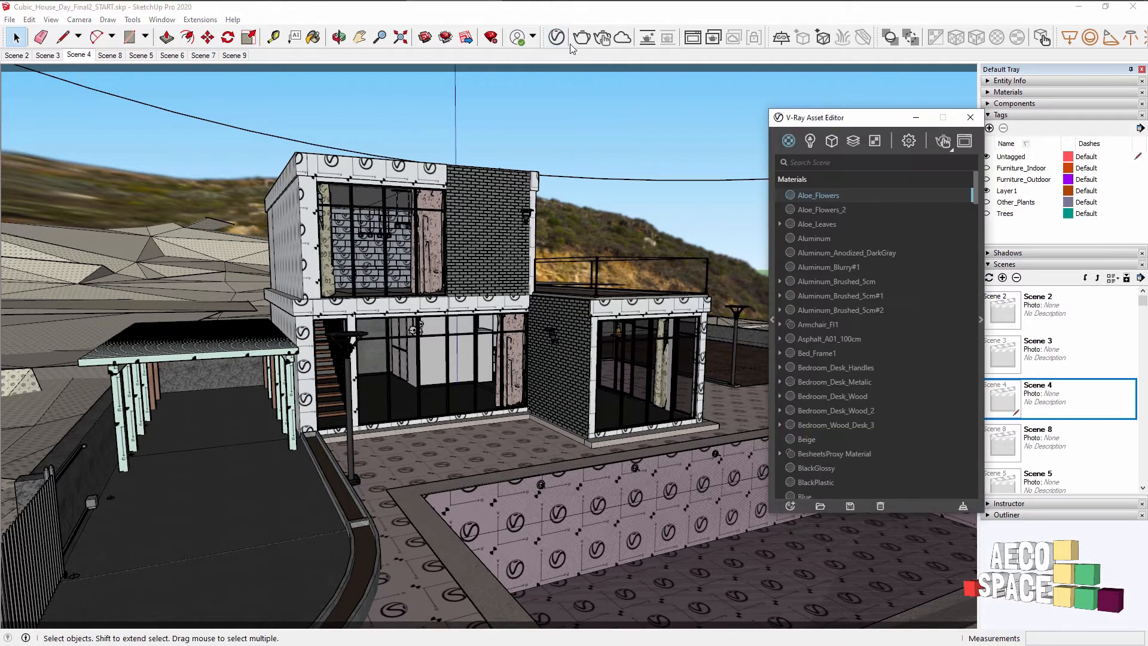
click(909, 141)
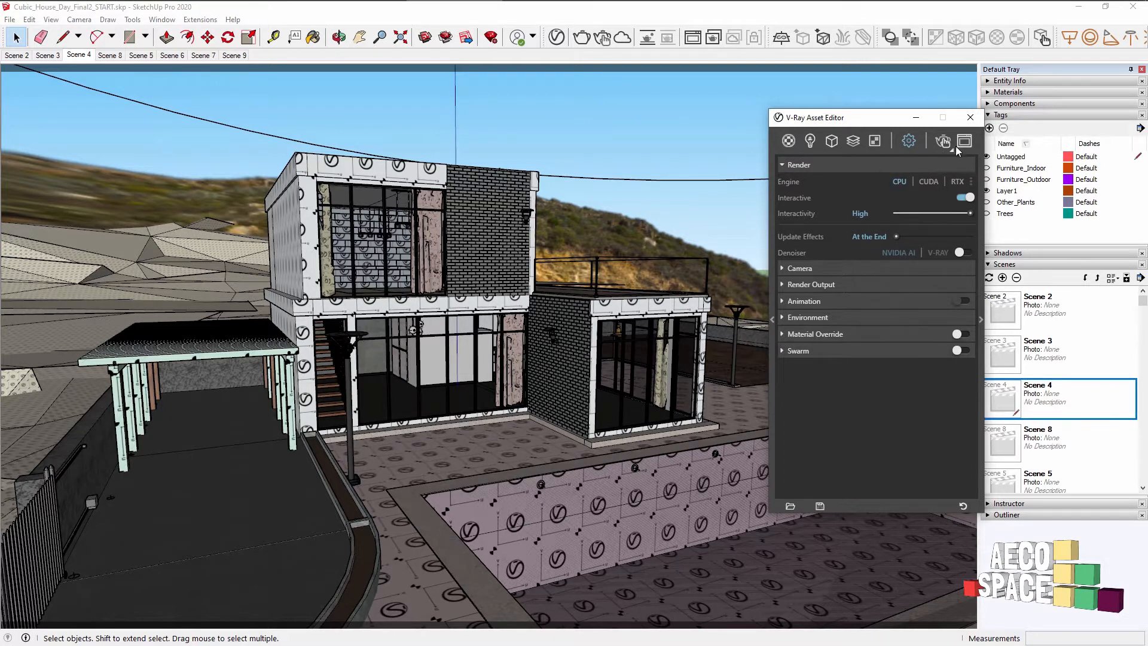
mouse_move(952, 148)
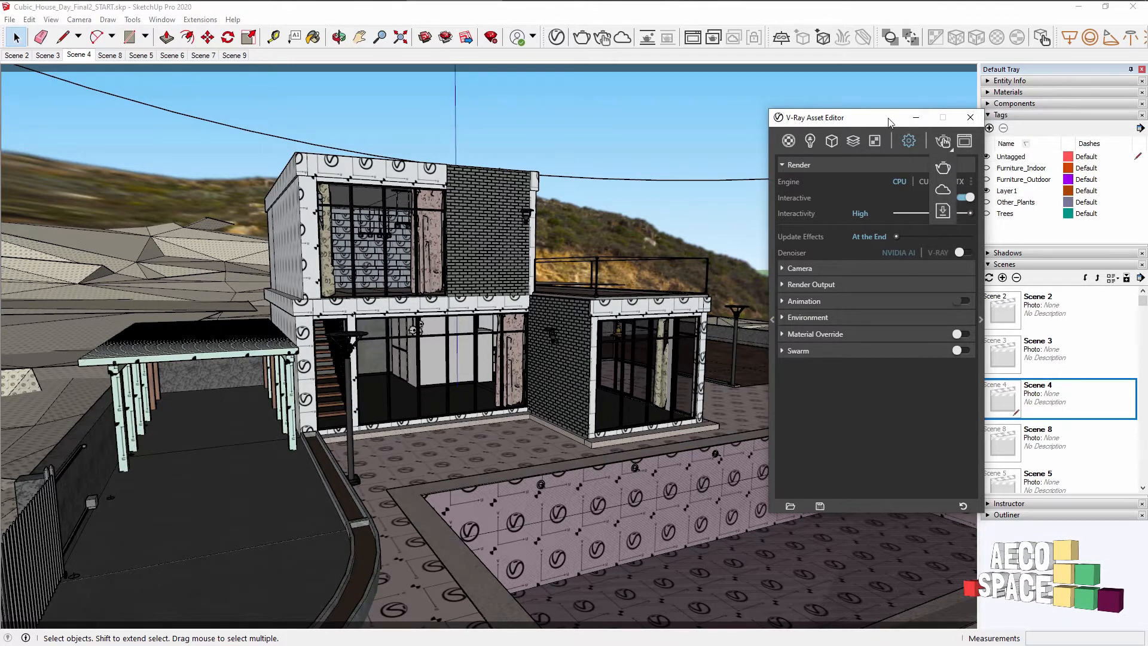
click(963, 119)
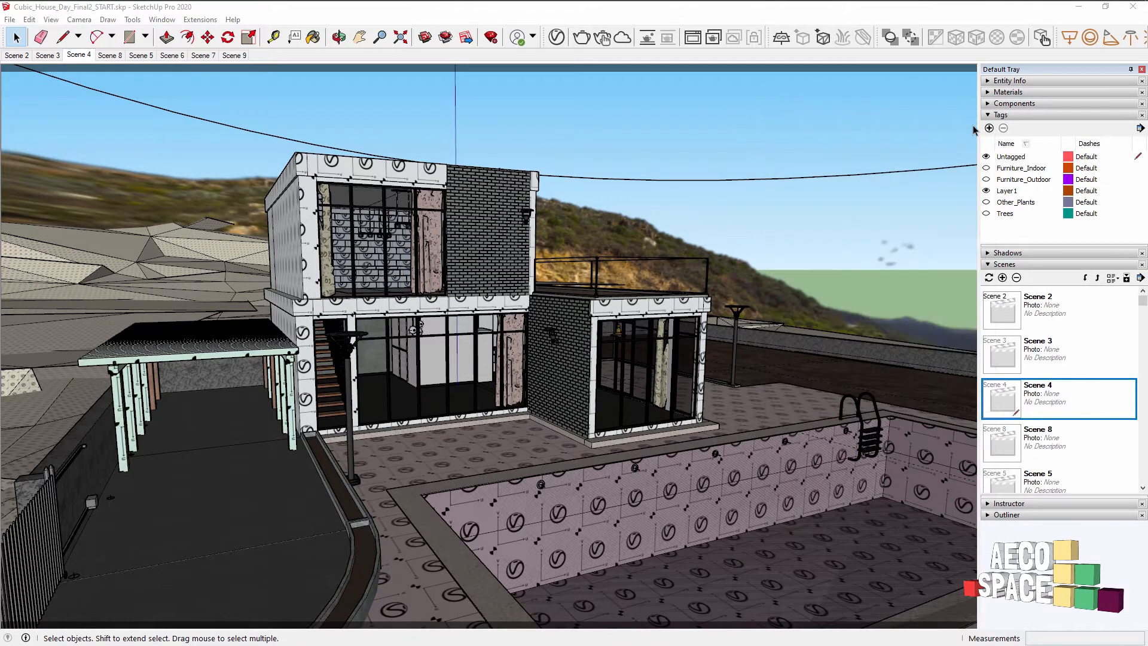
Step: Start an interactive render of the house and check the V-Ray render settings while it runs
click(604, 38)
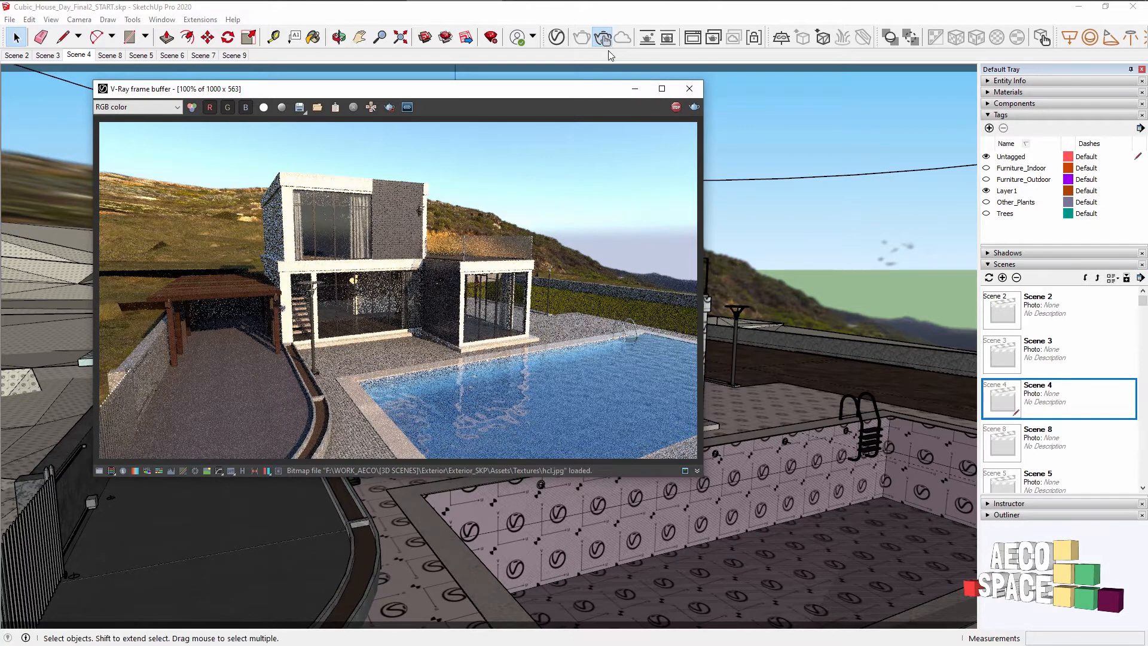
click(556, 37)
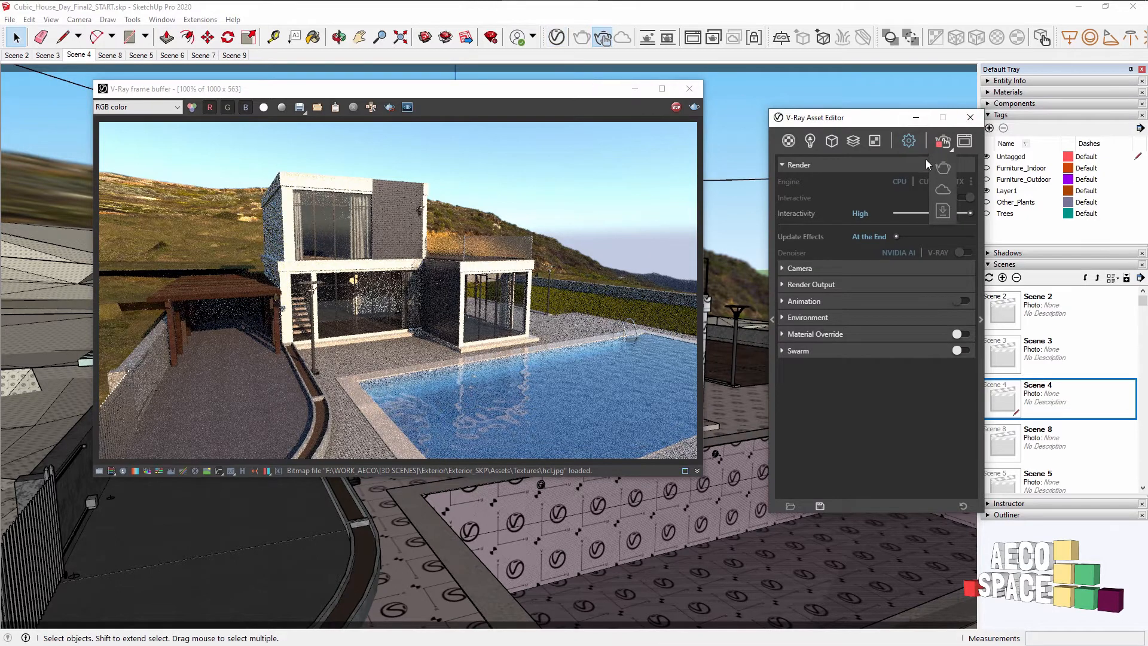
drag(877, 117, 864, 113)
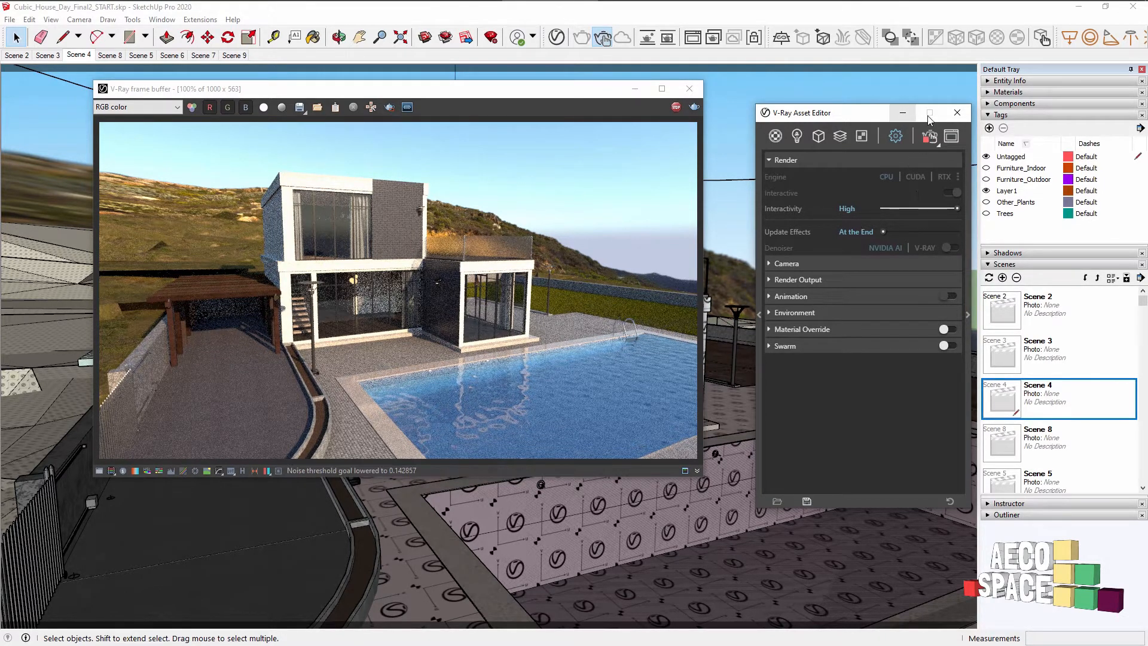
click(958, 113)
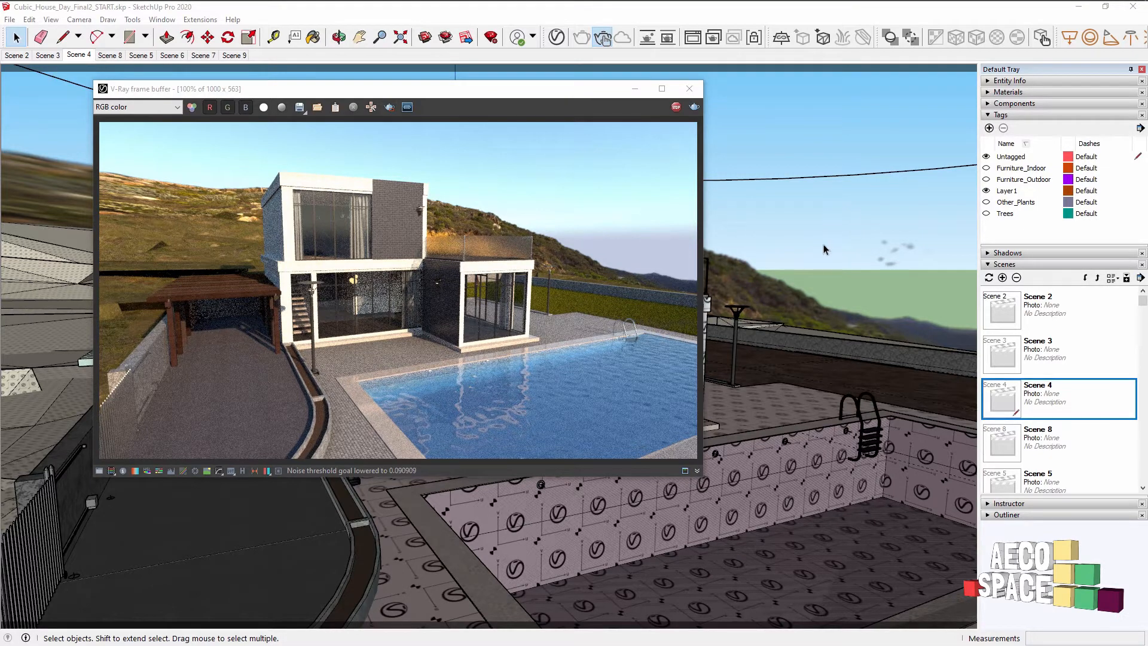
Step: Examine the interactive render of the house and pool from several camera angles, including from above and across the pool
mouse_move(823, 245)
middle_down()
mouse_move(560, 289)
mouse_move(337, 246)
middle_up()
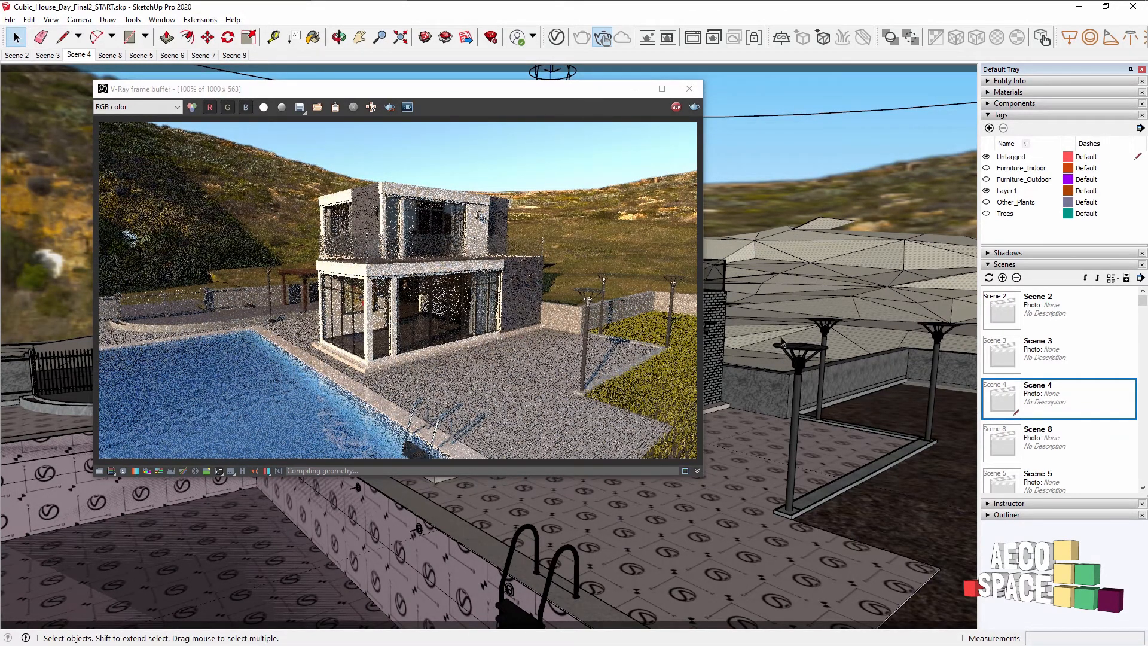
mouse_move(780, 346)
middle_down()
mouse_move(756, 489)
mouse_move(815, 145)
middle_up()
middle_drag(789, 218, 740, 318)
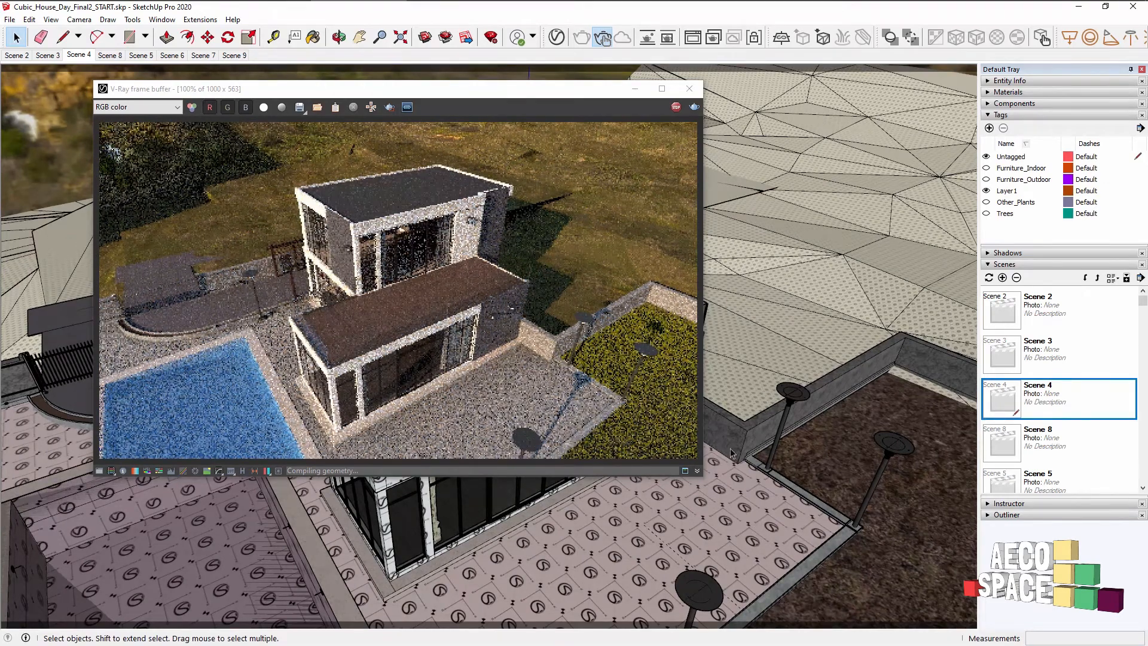
mouse_move(591, 564)
middle_down()
mouse_move(663, 330)
mouse_move(871, 360)
middle_up()
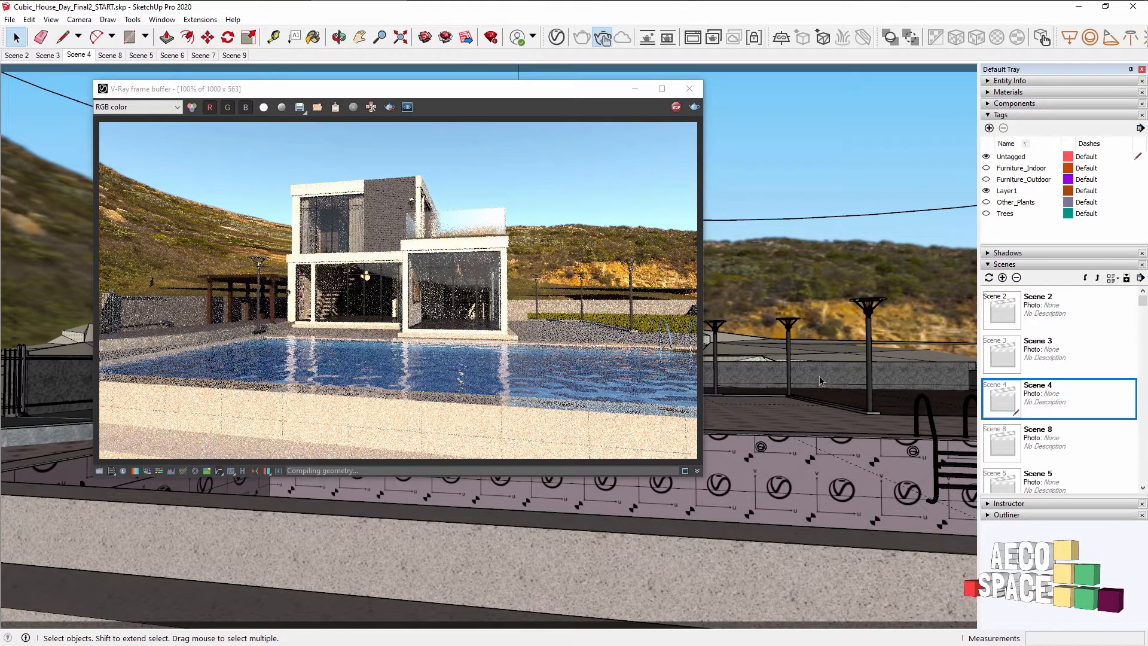
mouse_move(794, 401)
middle_down()
mouse_move(961, 529)
mouse_move(919, 563)
mouse_move(895, 536)
middle_up()
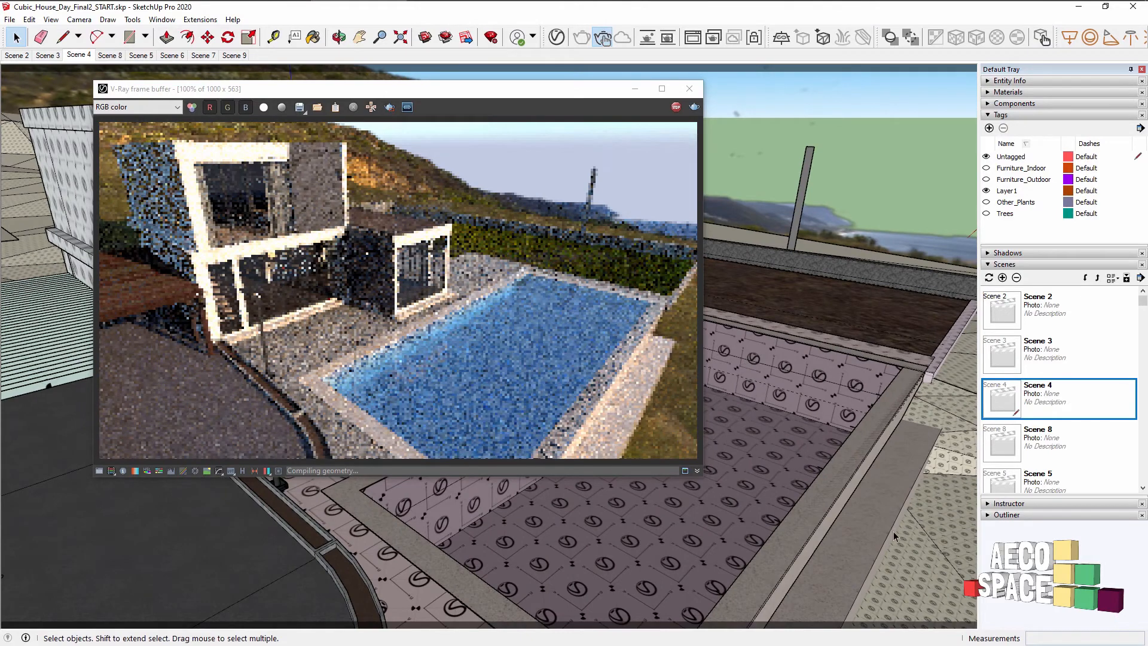
Step: Change the sun's time of day in the shadow settings to 15:00, and then to 10:44
click(1008, 253)
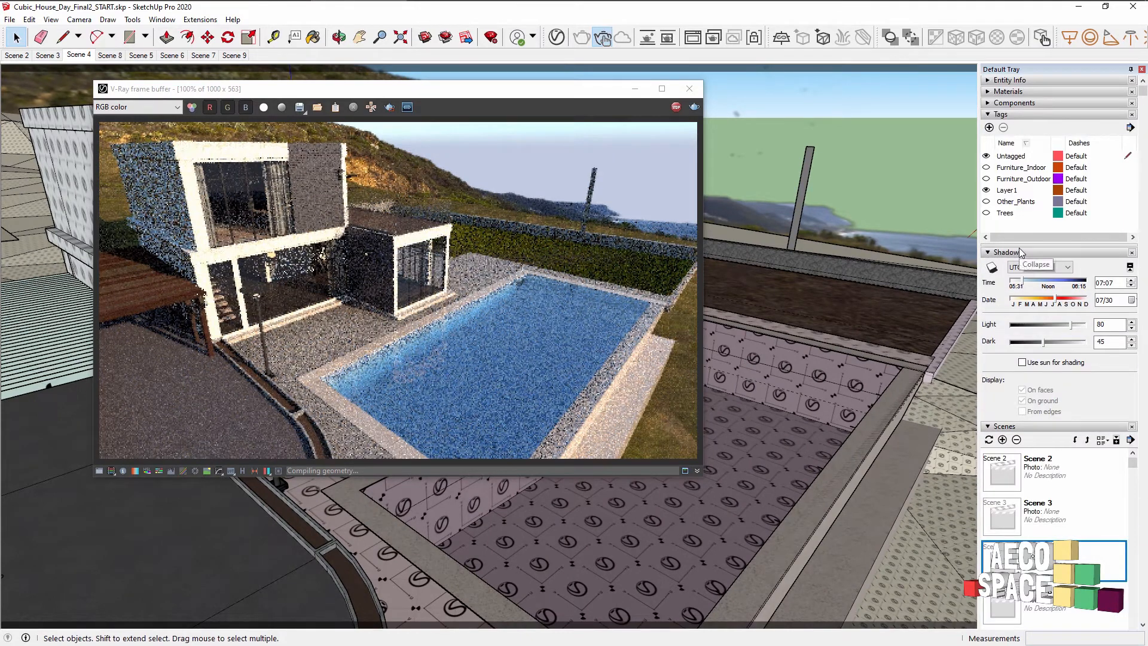
click(1069, 282)
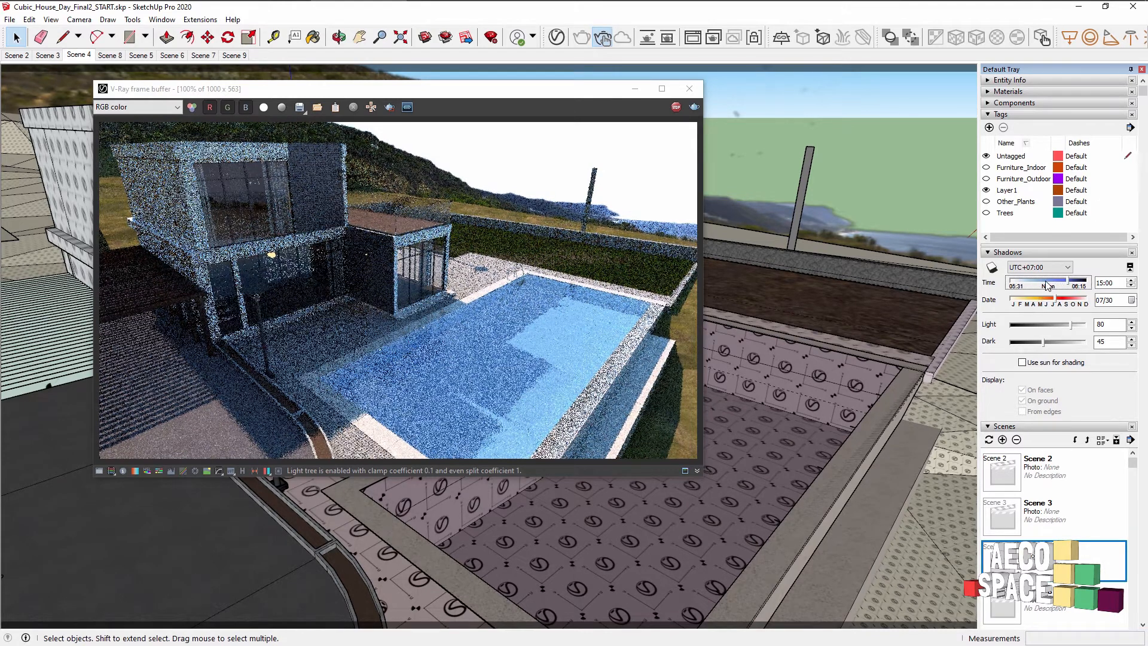
drag(1046, 285, 1044, 284)
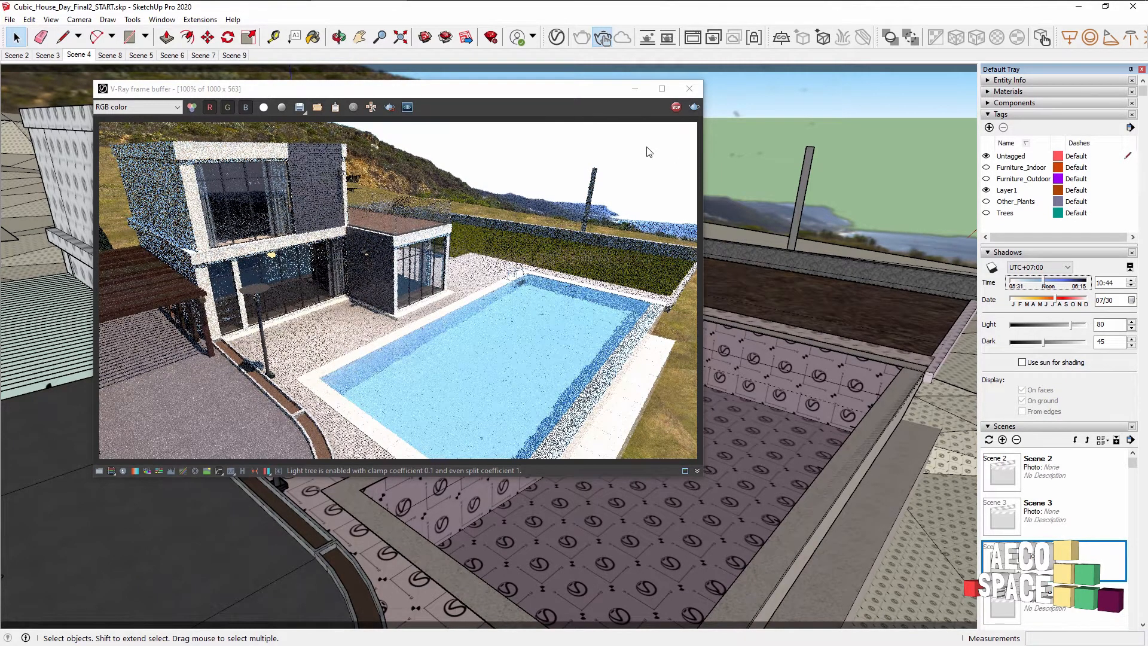
Step: End the frame buffer render and start an interactive viewport render of the house from the pool-ladder side
drag(461, 95, 474, 176)
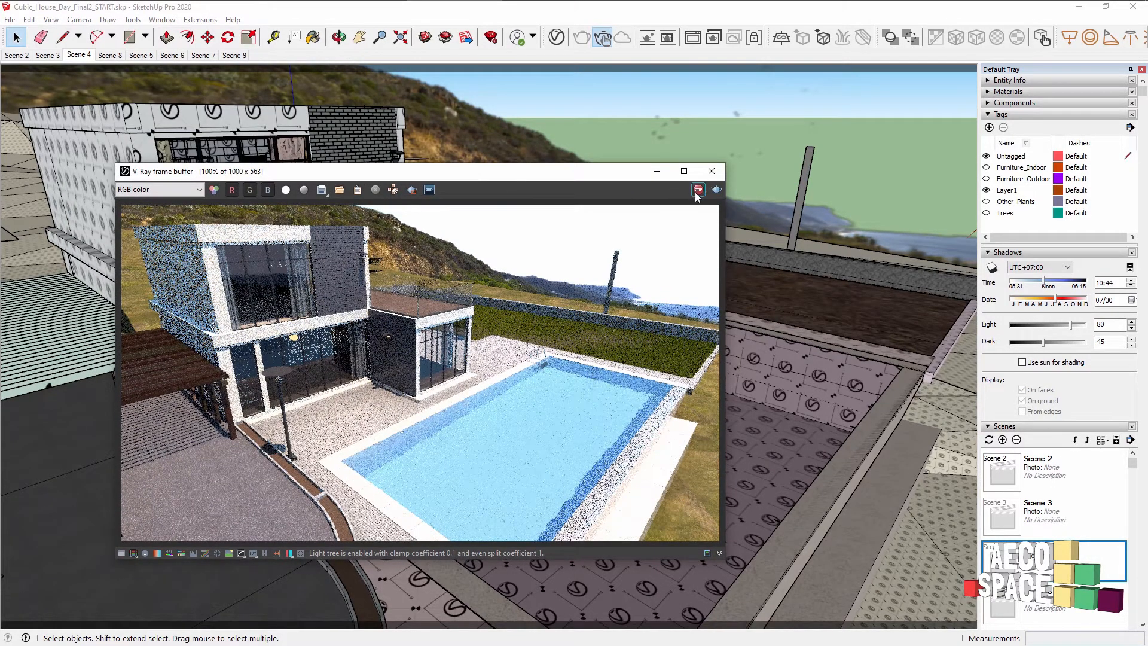
click(711, 171)
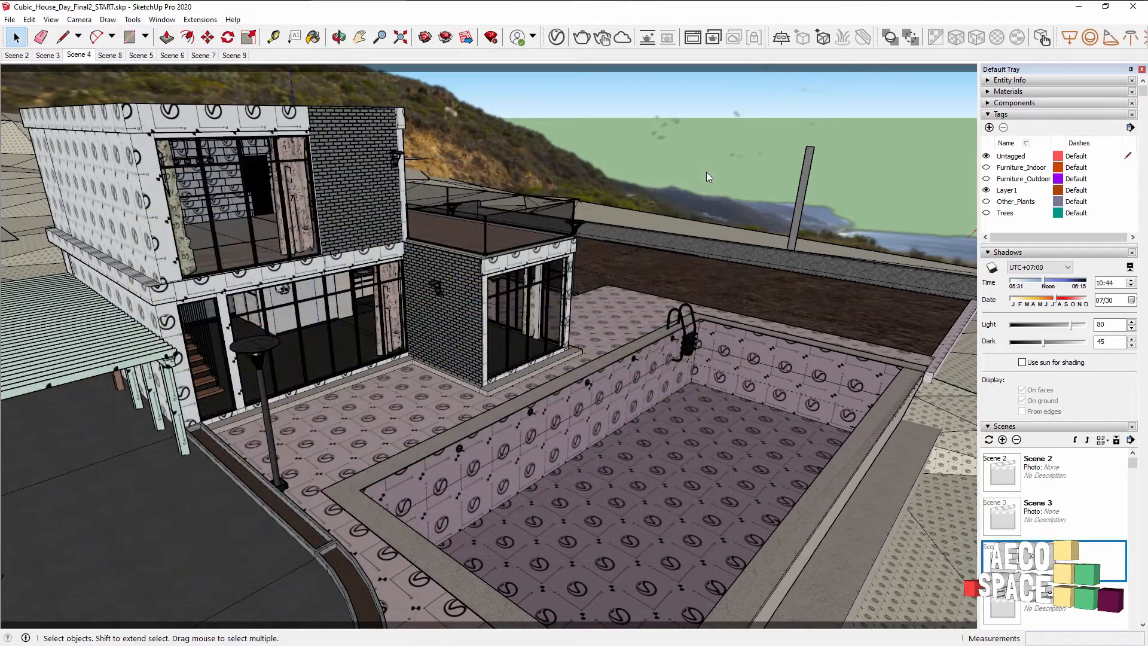
middle_drag(785, 364, 604, 59)
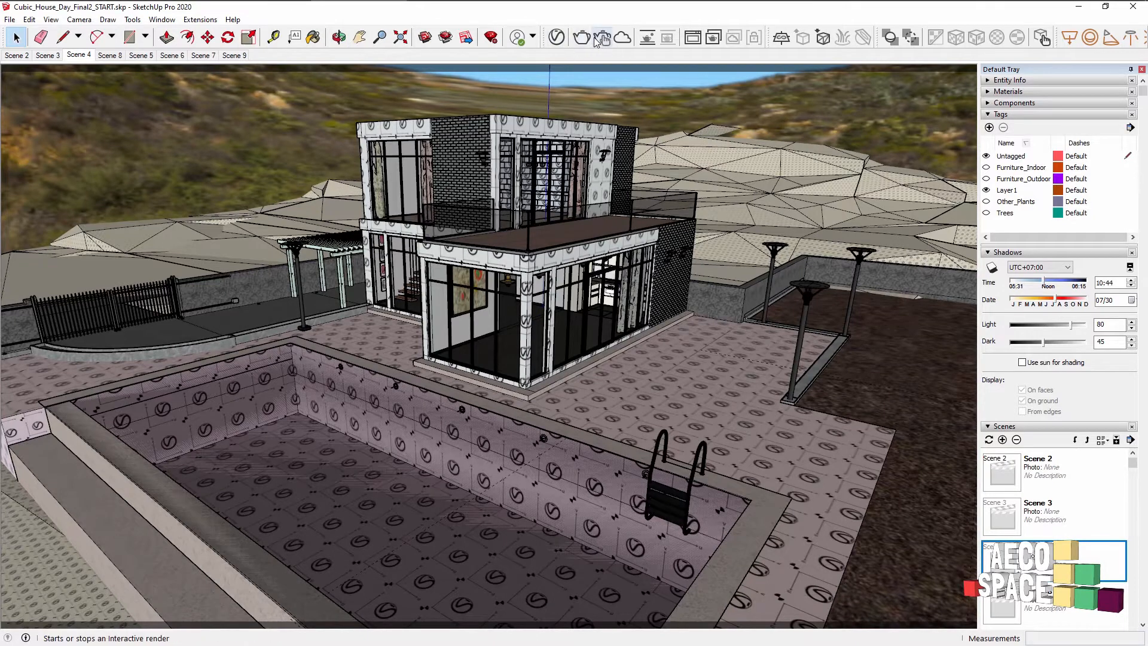
click(648, 43)
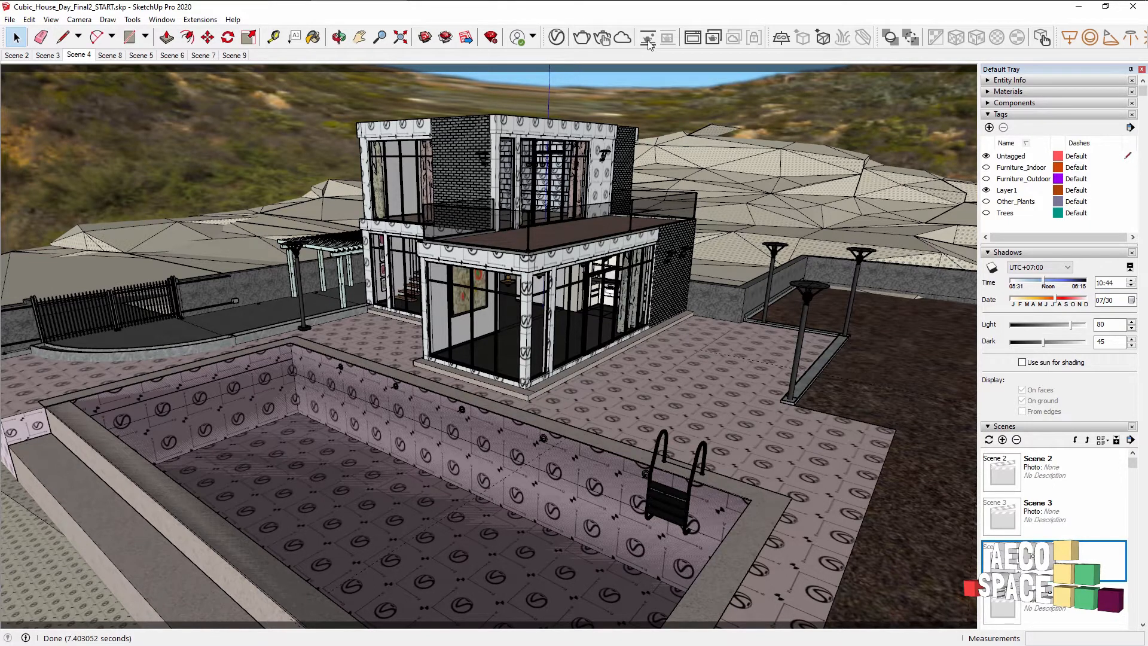
click(648, 41)
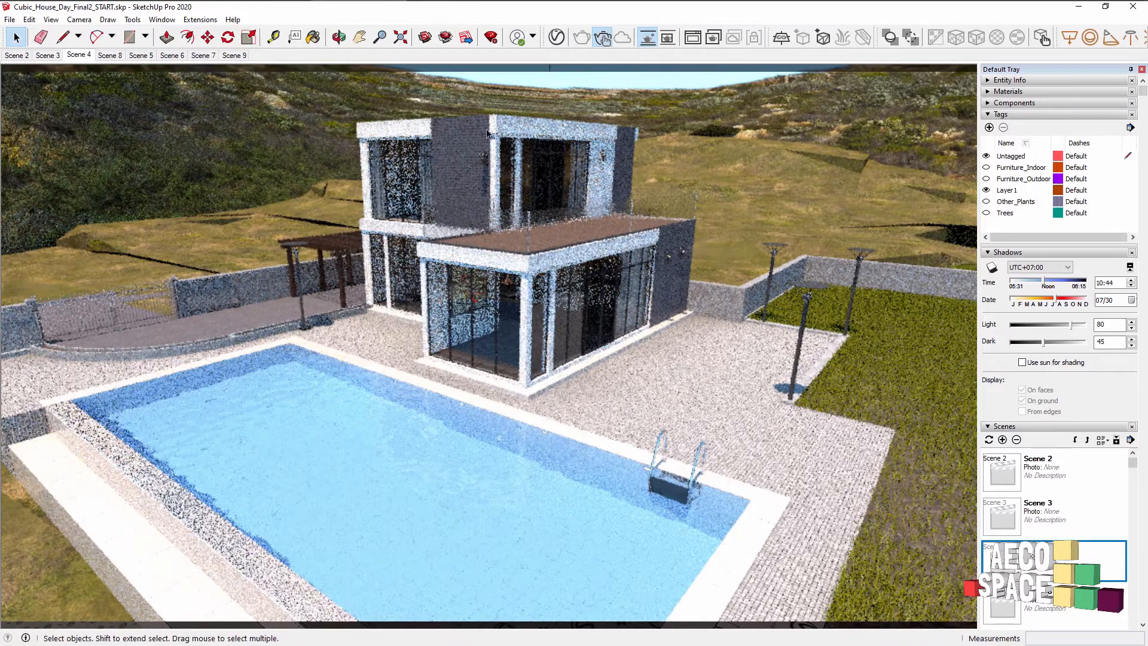
Step: Examine the viewport render from the driveway side and close up at the house's glazed front
middle_drag(423, 268, 865, 289)
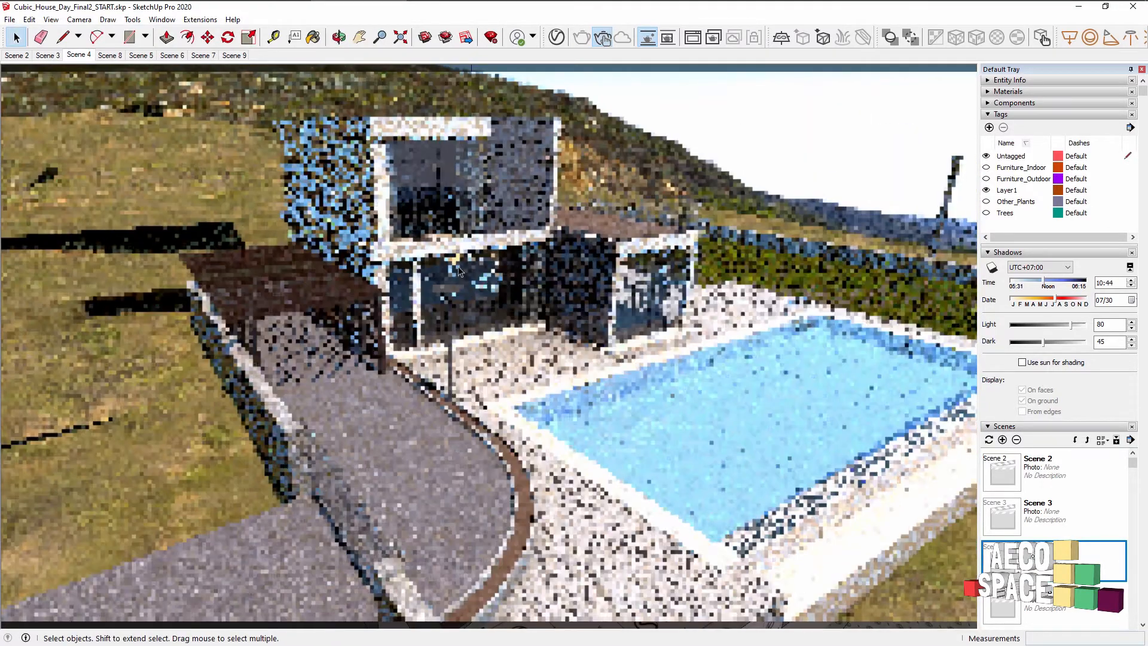
scroll(464, 223, up, 4)
scroll(464, 224, up, 5)
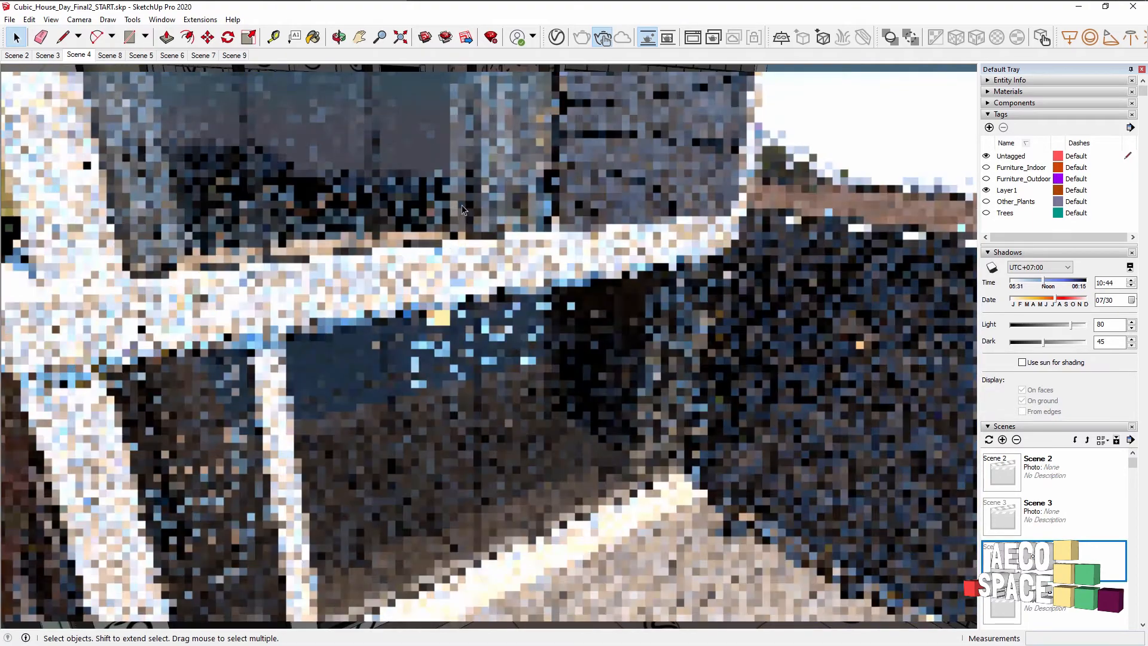
scroll(479, 331, down, 1)
scroll(481, 335, down, 5)
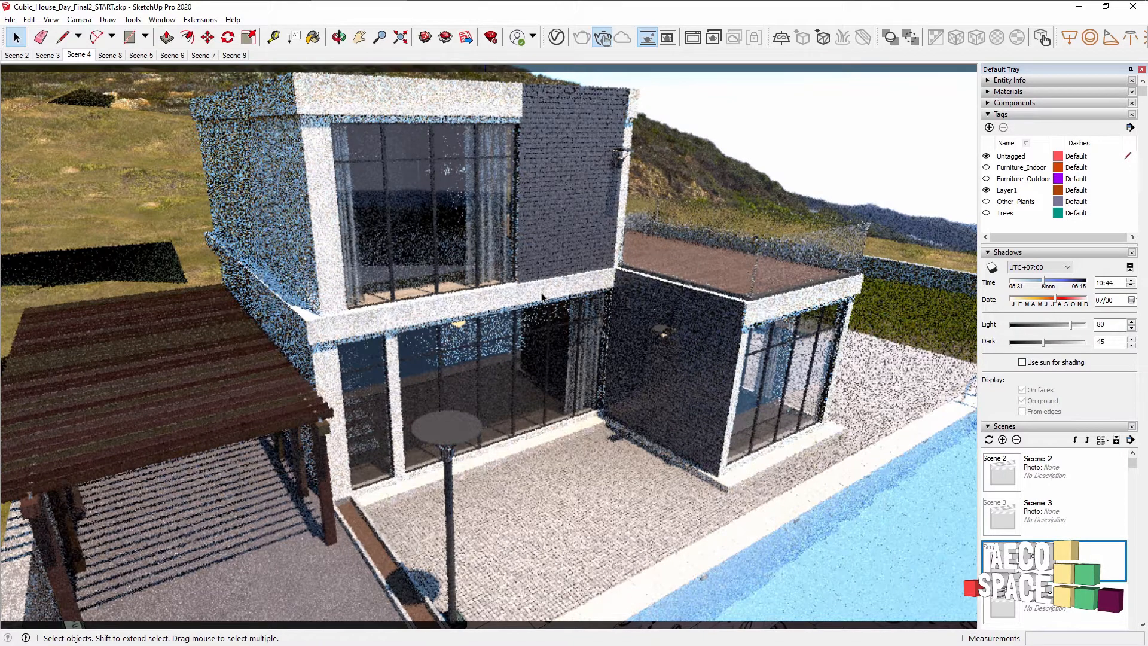
Step: Restrict the viewport render to a rectangular region around the single-storey wing, and stop the render after checking other angles
click(669, 37)
mouse_move(518, 173)
mouse_down()
mouse_move(632, 391)
mouse_move(873, 542)
mouse_up()
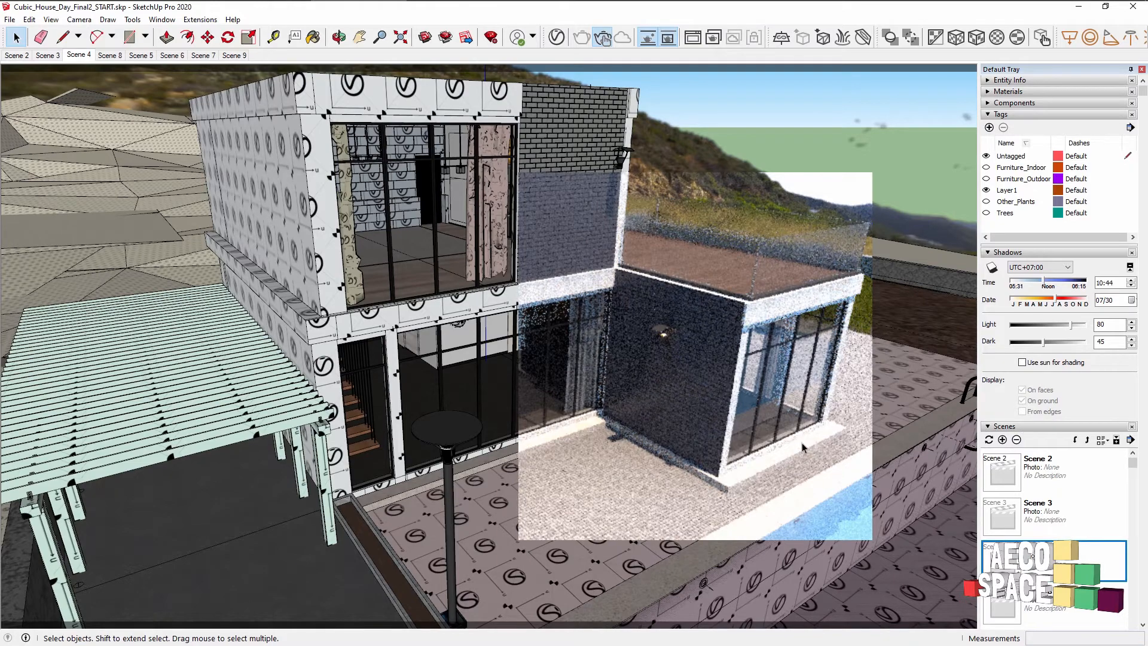
middle_drag(813, 442, 587, 381)
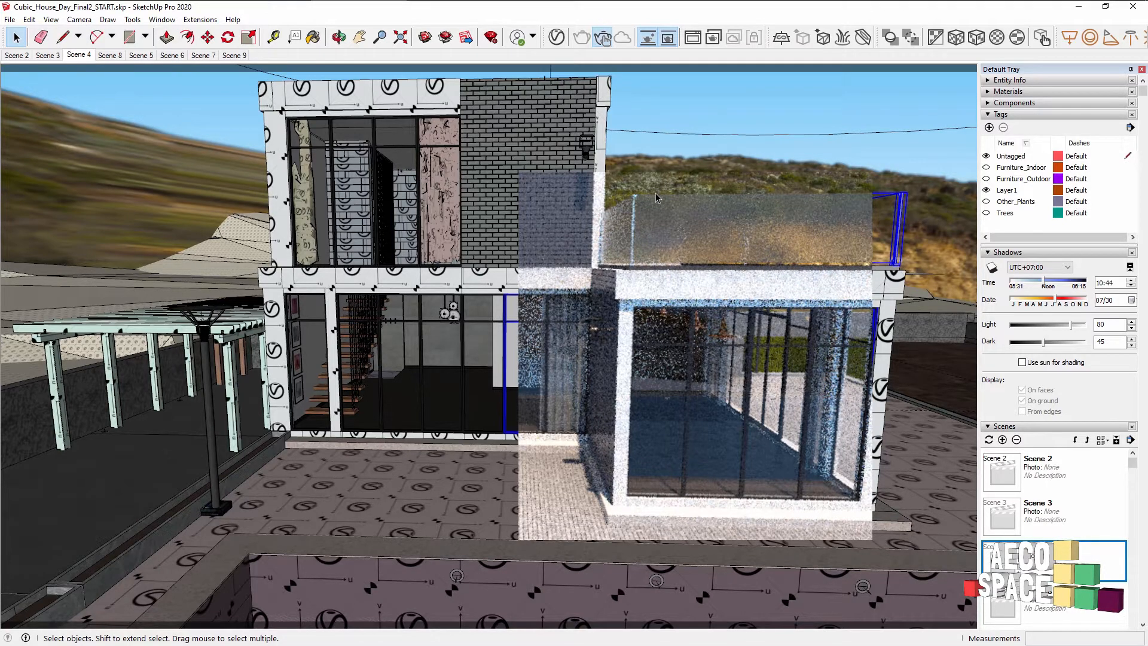
middle_drag(655, 192, 753, 228)
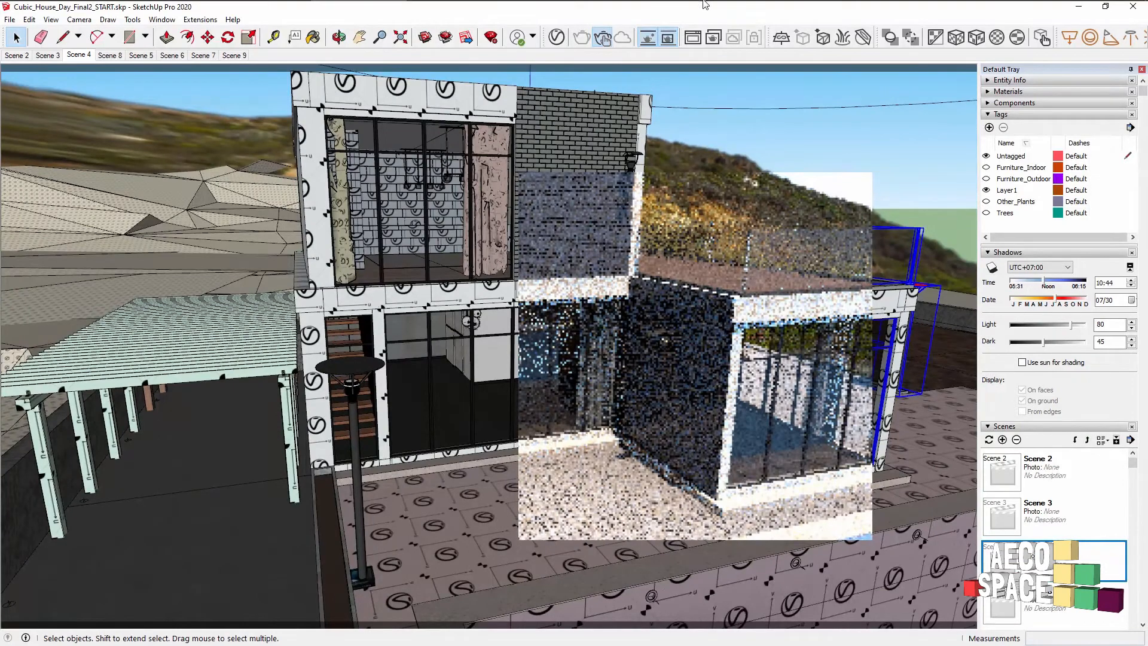
click(650, 41)
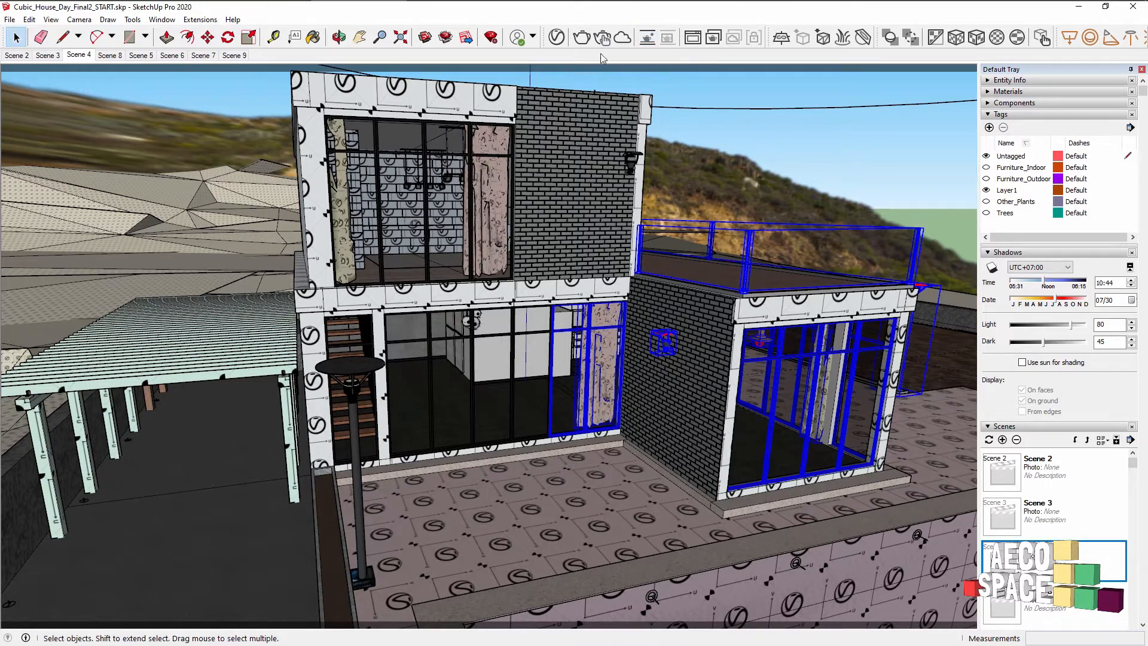
Step: Enable the NVIDIA AI denoiser and set Update Effects to Rapid in the V-Ray render settings
click(557, 38)
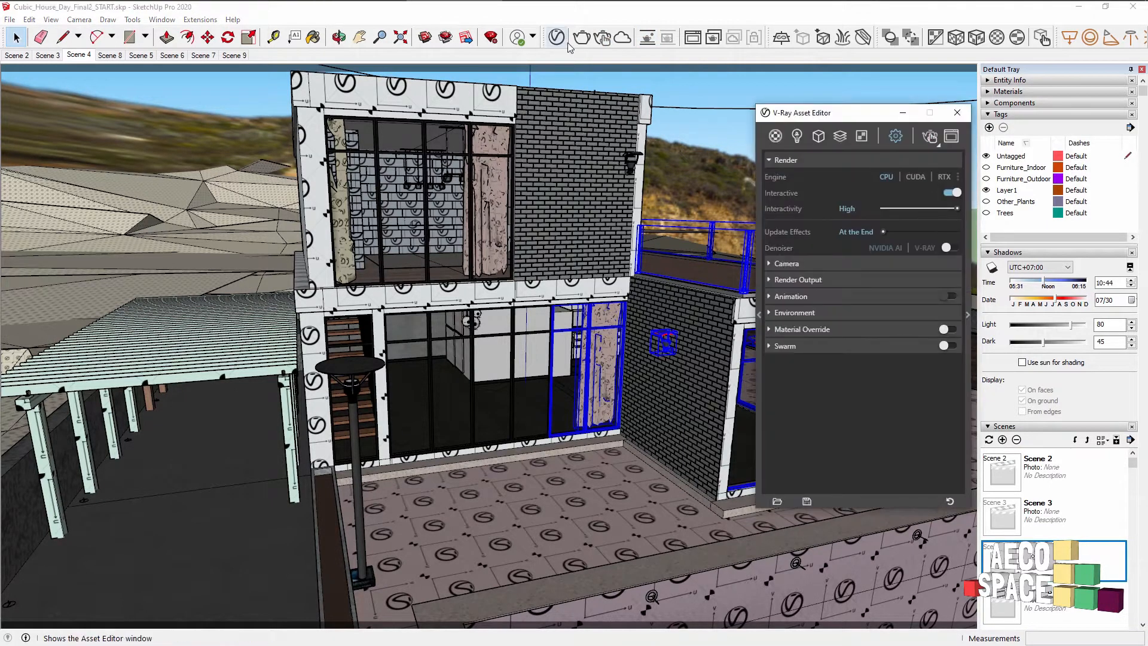
drag(862, 121, 801, 95)
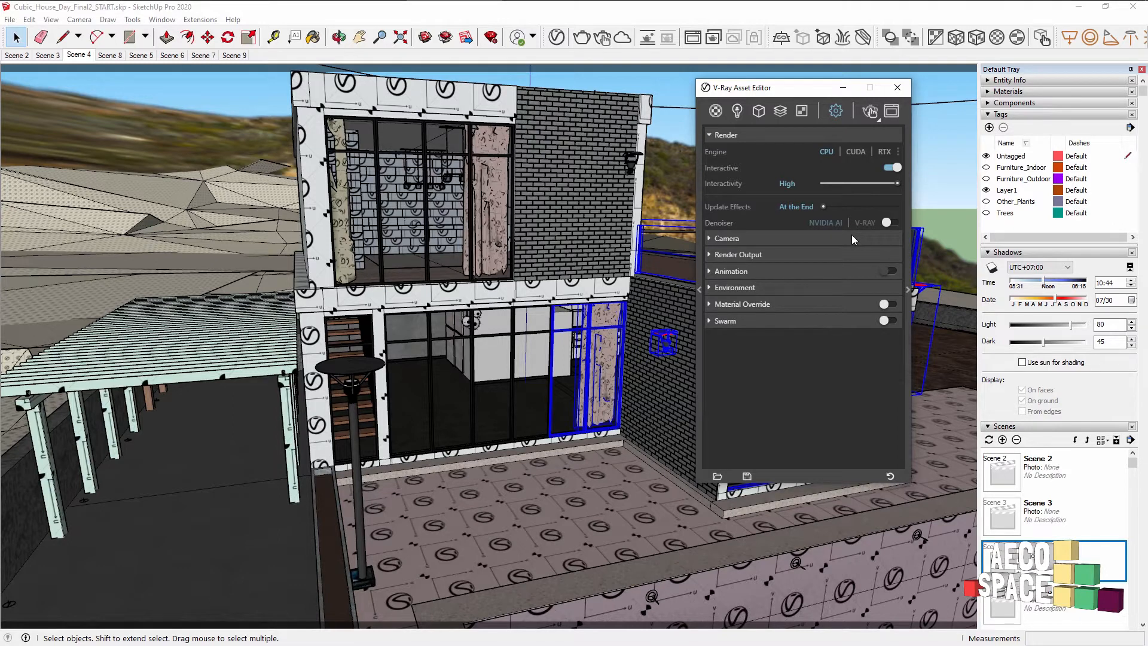
click(891, 222)
drag(824, 206, 828, 207)
drag(827, 223, 828, 218)
drag(824, 206, 923, 207)
Step: Start an interactive render with denoising and place the frame buffer beside the Asset Editor
click(868, 112)
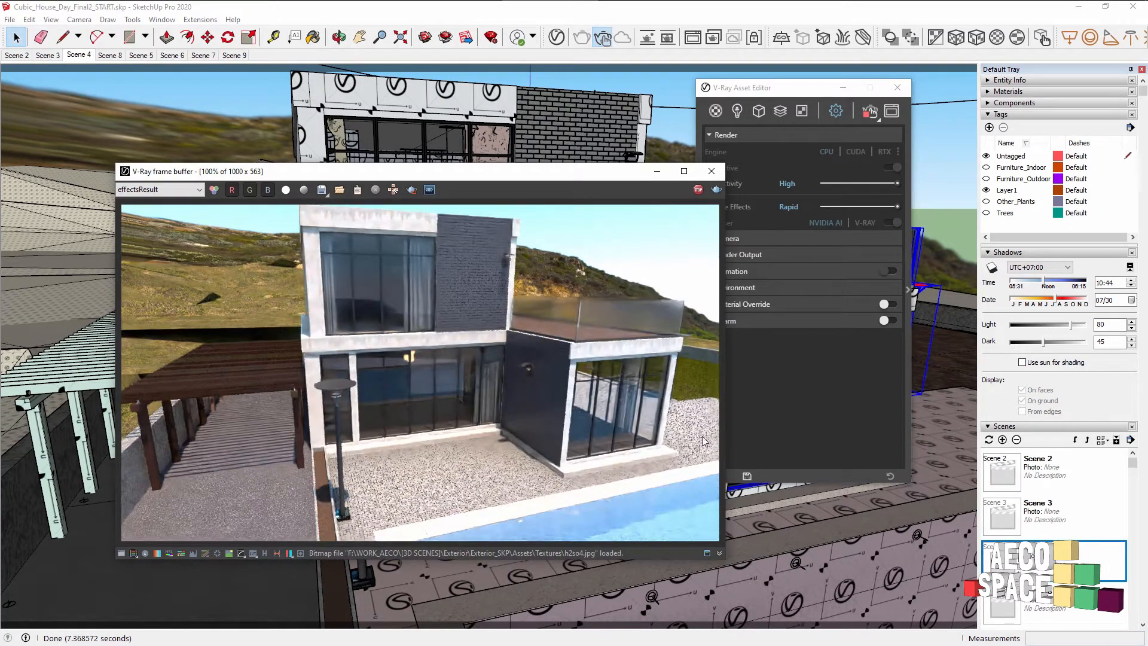
drag(554, 172, 509, 65)
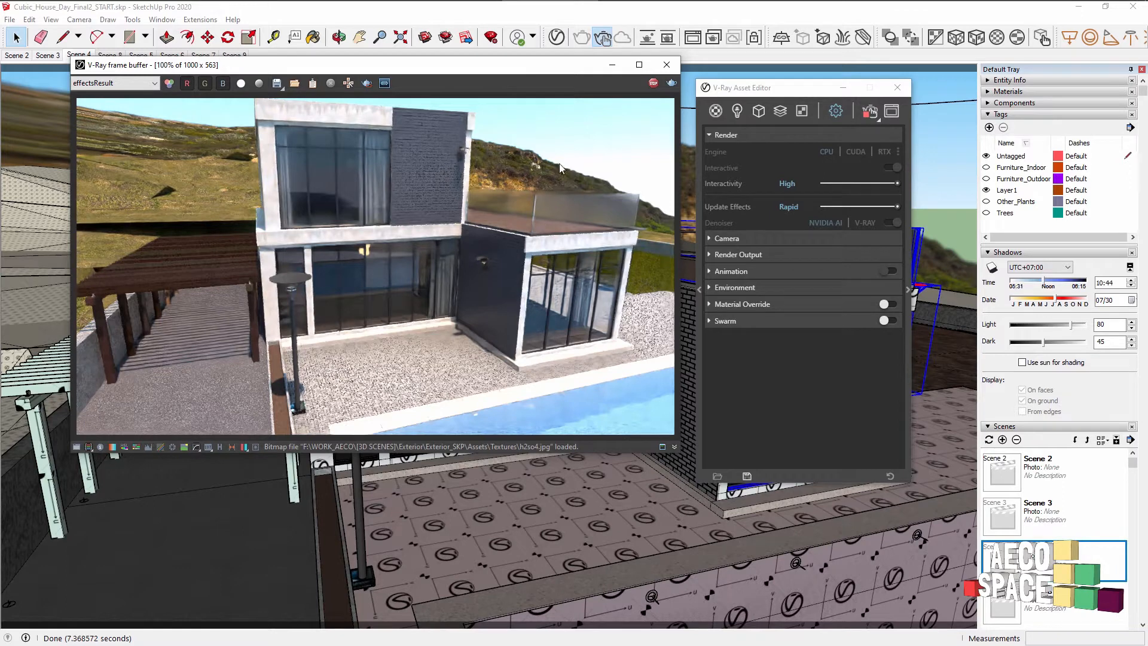
scroll(560, 167, up, 1)
scroll(261, 282, down, 1)
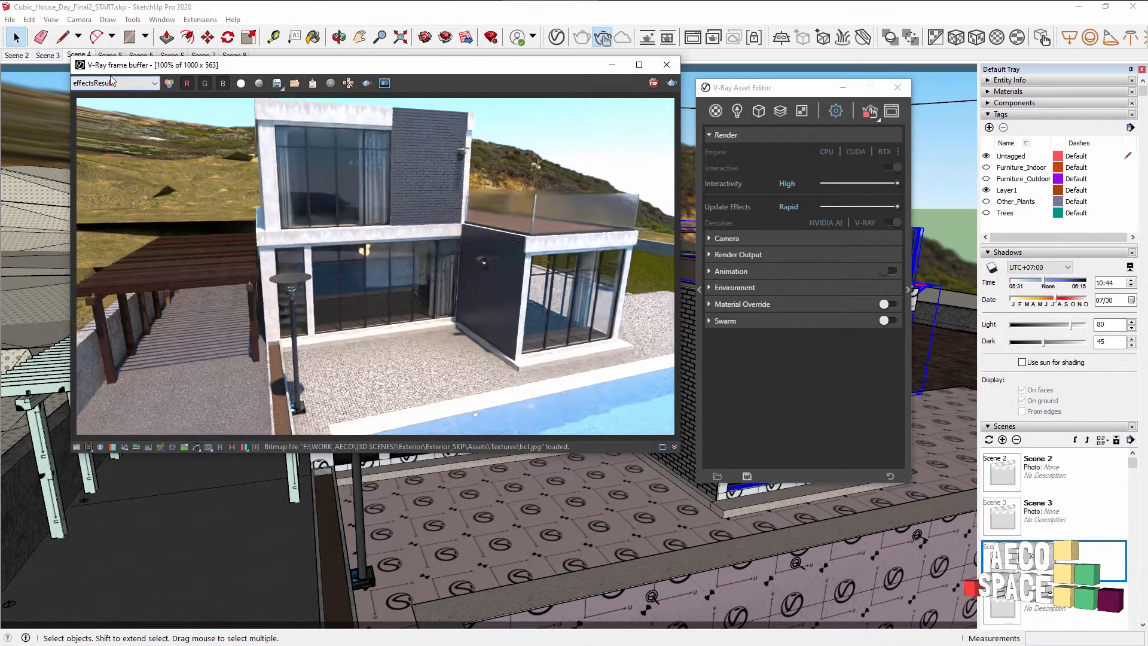
Step: Orbit to a frontal view of the house across the pool and lock the render's camera orientation
mouse_move(509, 519)
middle_down()
mouse_move(610, 526)
mouse_move(618, 553)
mouse_move(582, 545)
middle_up()
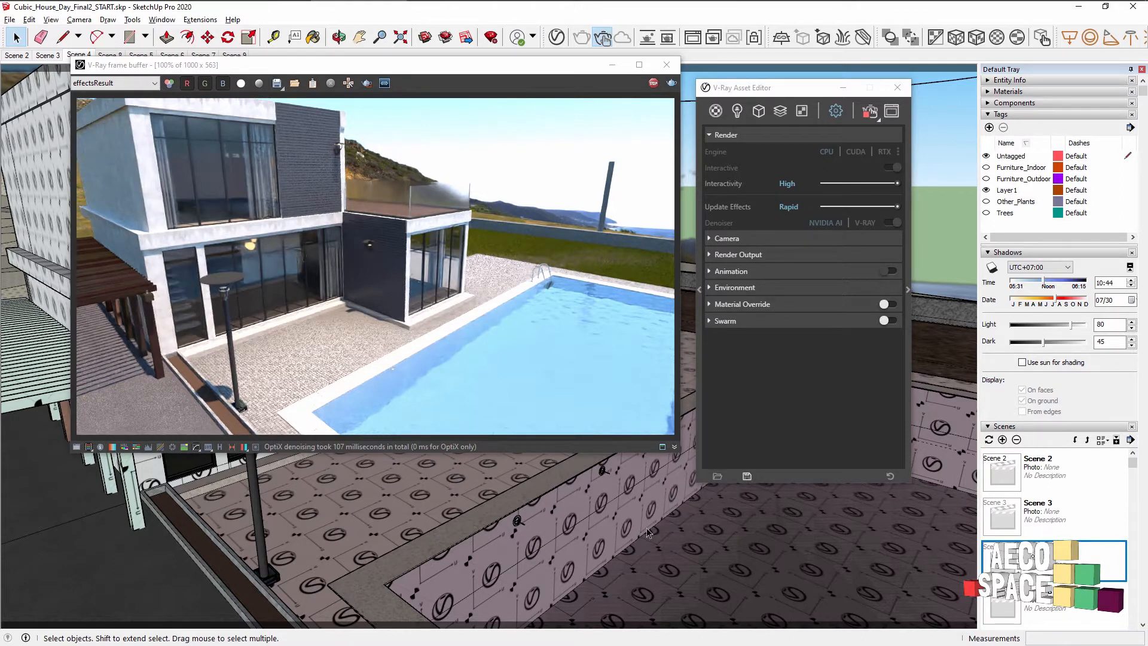
key(alt)
middle_drag(636, 488, 300, 469)
mouse_move(711, 542)
middle_down()
mouse_move(711, 562)
mouse_move(433, 497)
middle_up()
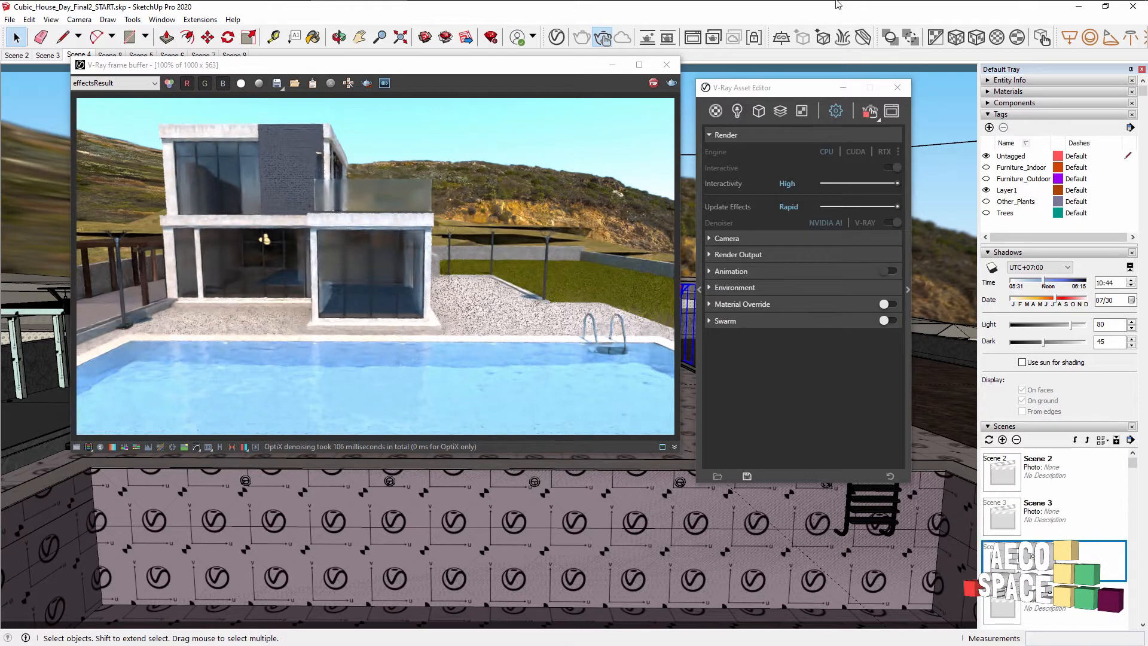
click(754, 38)
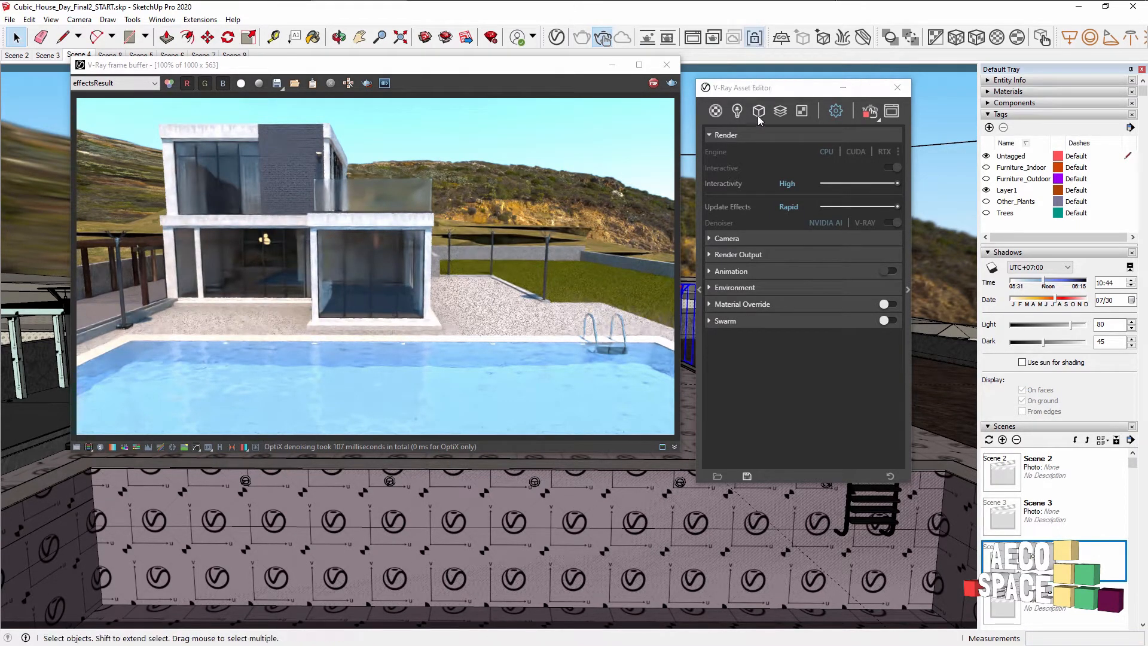
Step: Test the locked render camera by orbiting the model and setting the sun time to 17:12, moving the frame buffer lower
middle_drag(368, 555, 774, 546)
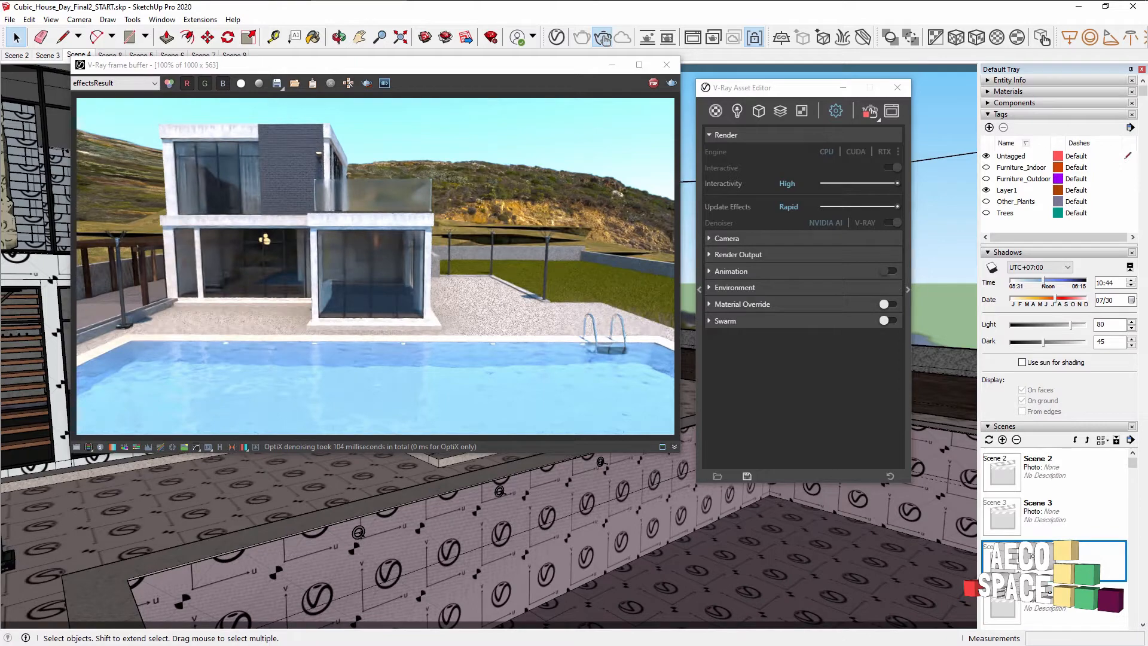
click(1076, 279)
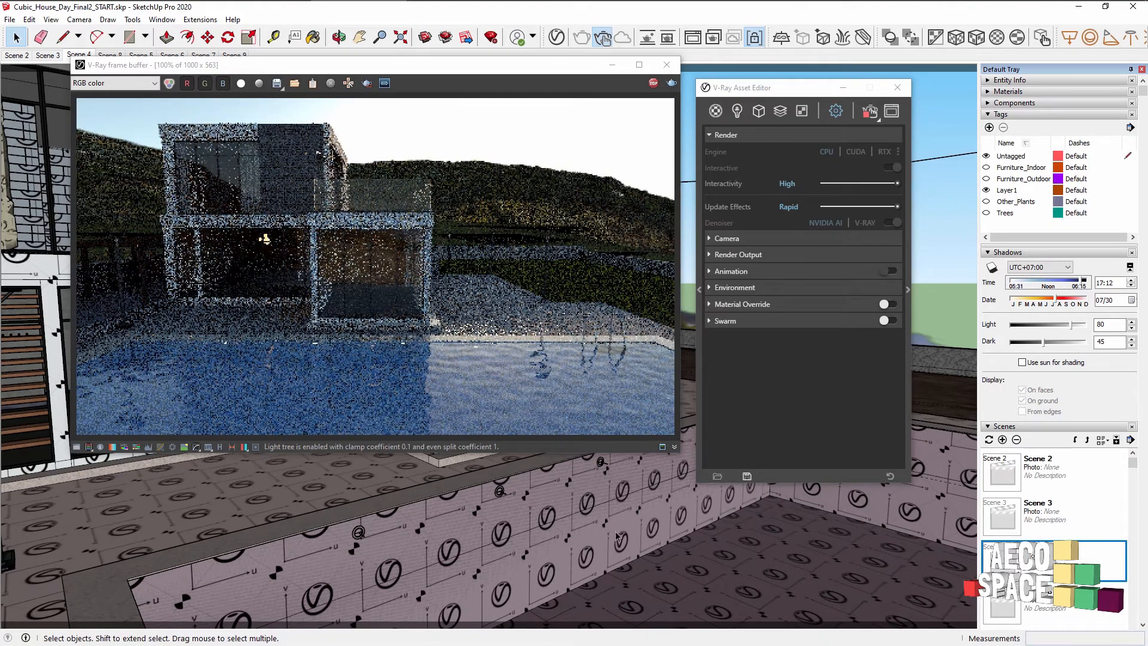
middle_drag(619, 536, 241, 480)
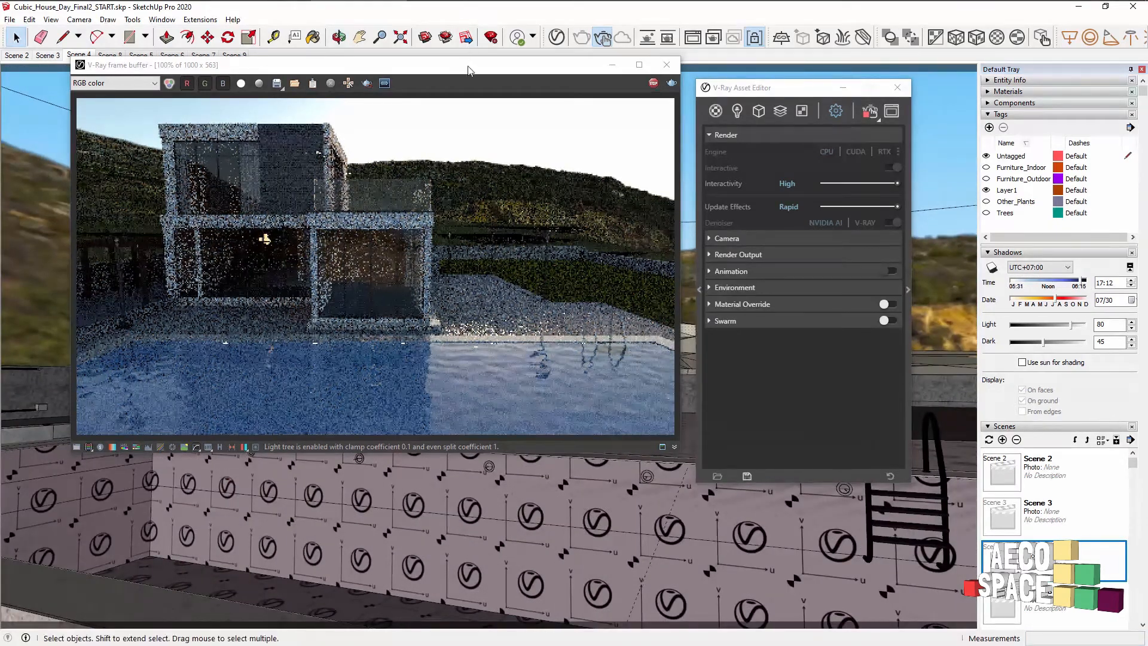
mouse_move(475, 70)
mouse_down()
mouse_move(291, 287)
mouse_move(504, 224)
mouse_up()
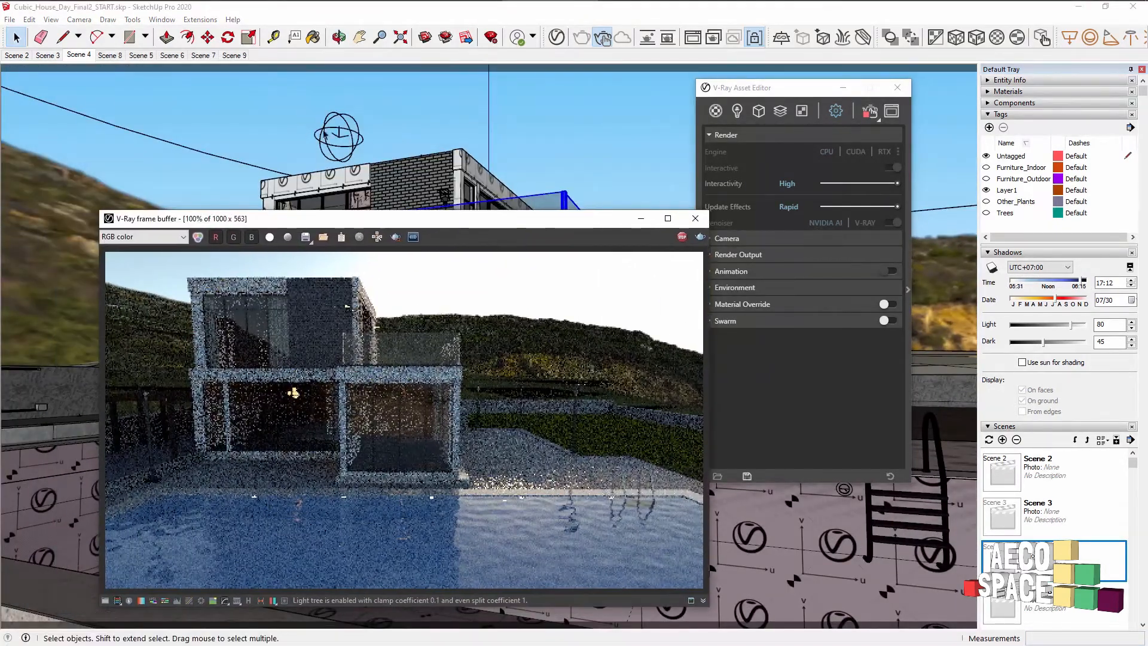
middle_drag(411, 146, 507, 150)
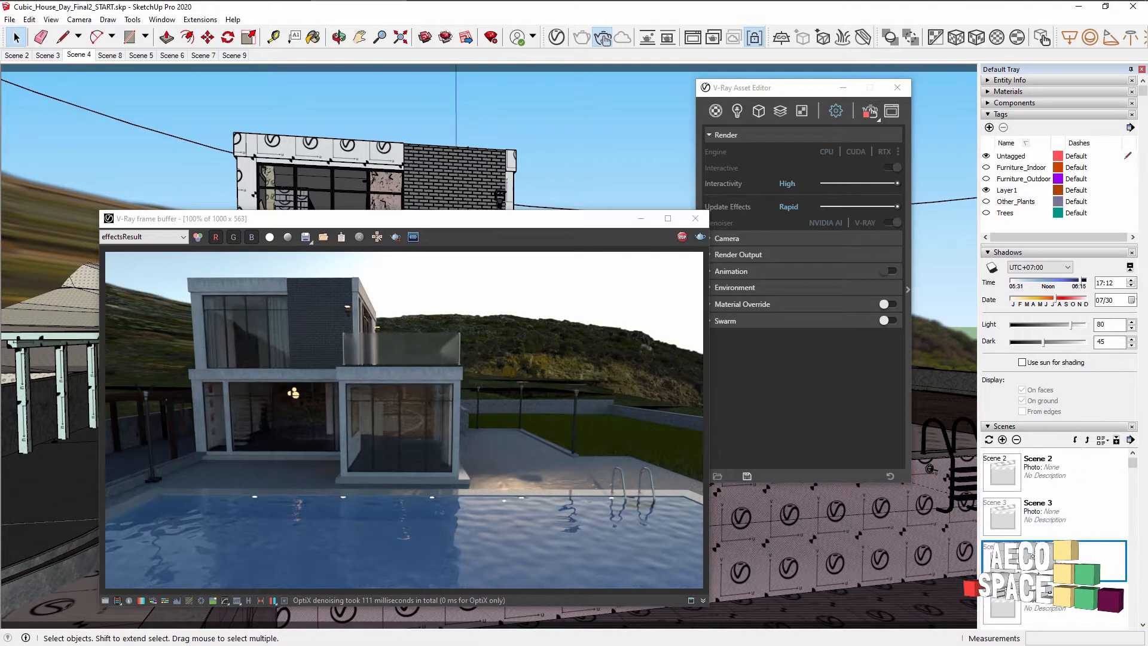
Step: Set the sun time to 07:07 and move the frame buffer higher over the viewport
drag(1081, 281, 1022, 281)
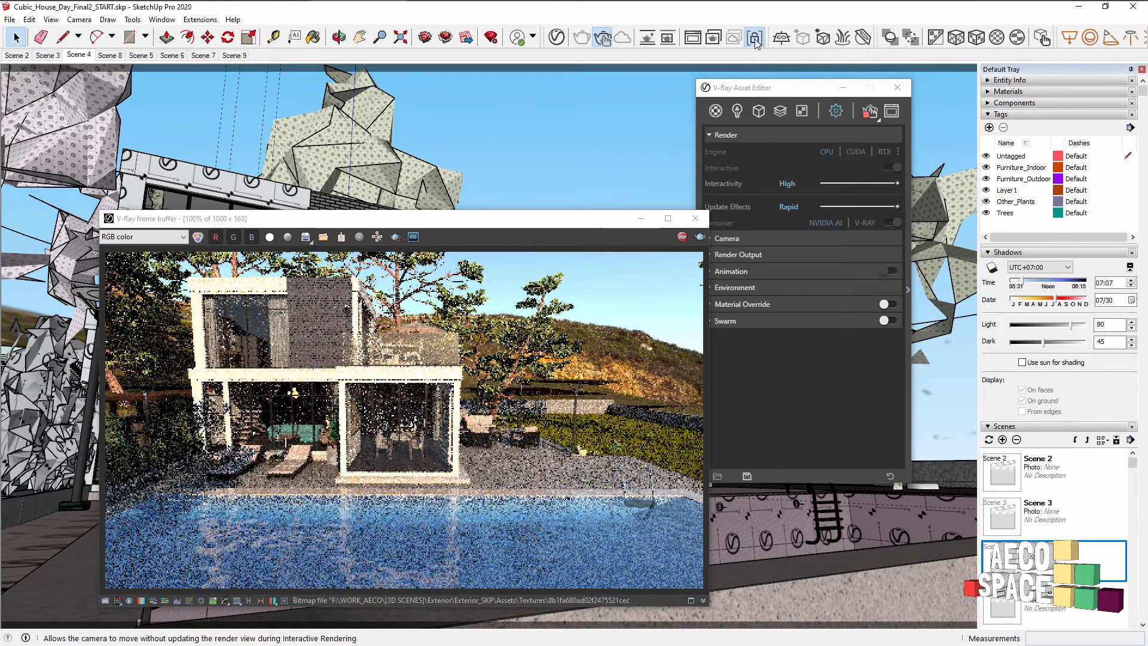
drag(571, 225, 602, 112)
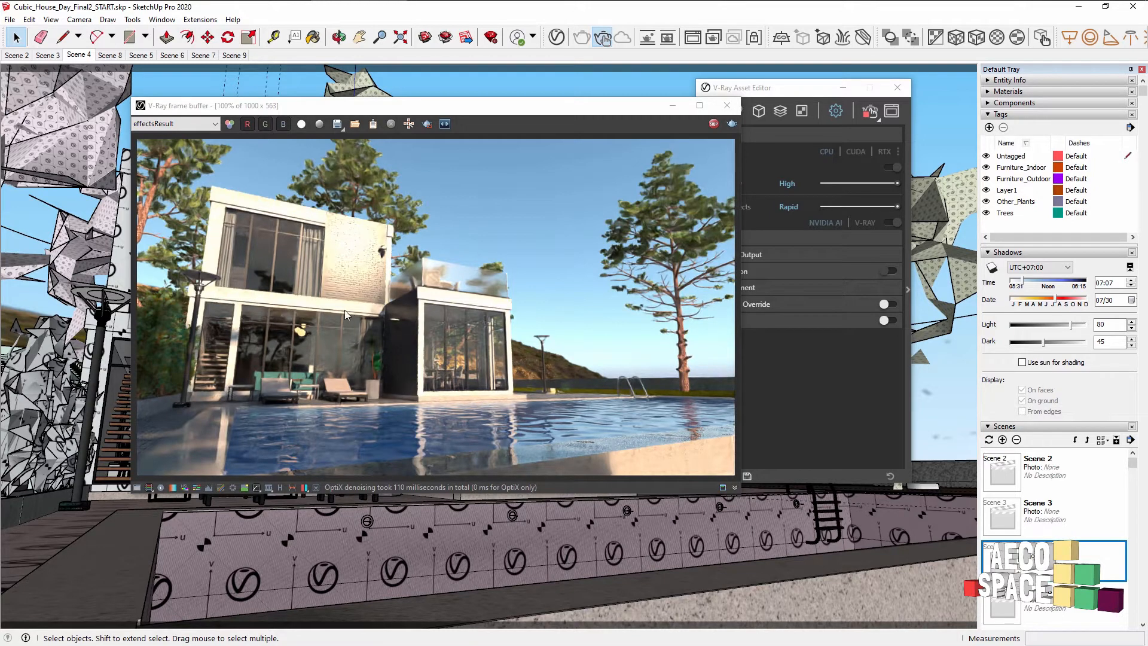
scroll(345, 310, up, 3)
scroll(338, 319, down, 3)
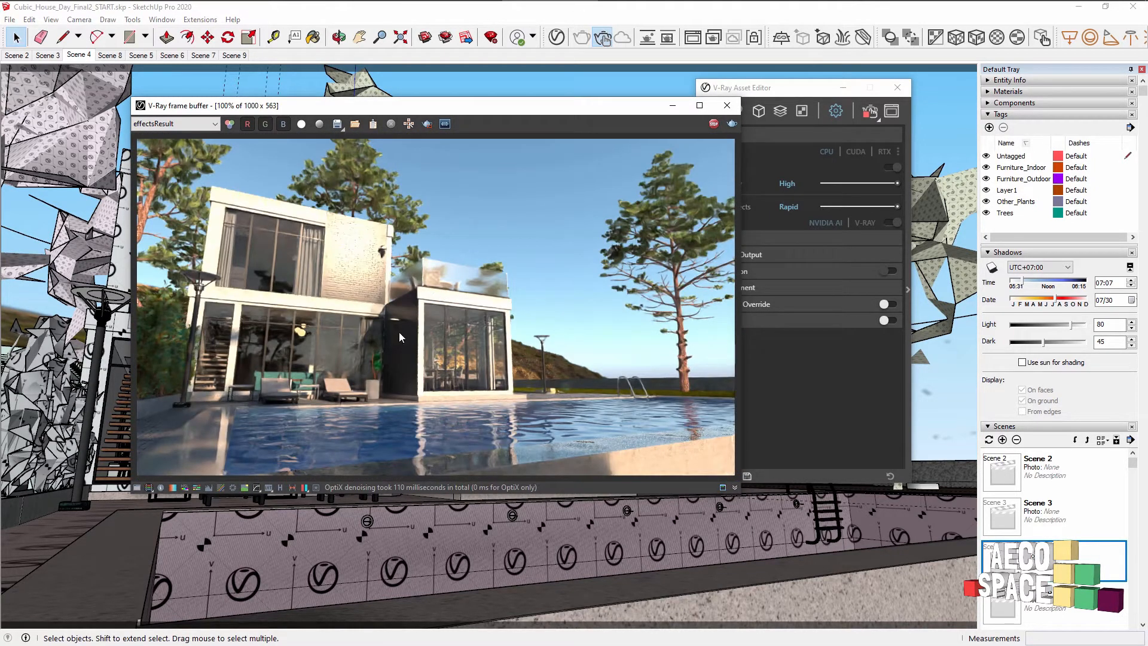
Step: Compare the noisy RGB color channel with the denoised effectsResult channel in the frame buffer
click(154, 124)
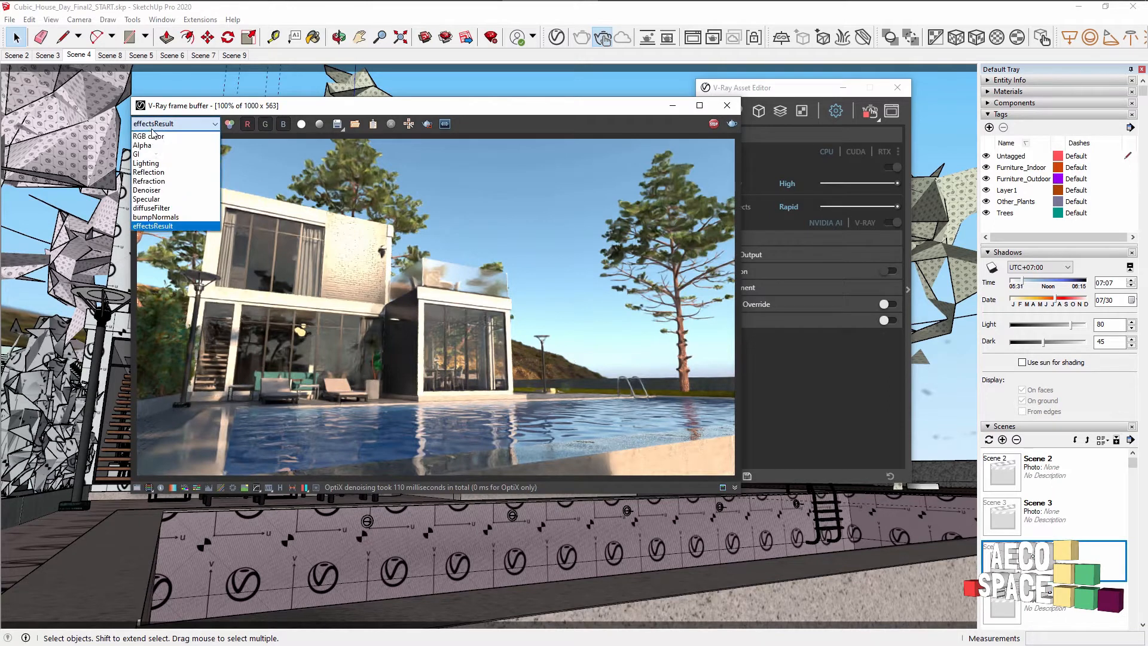
click(154, 136)
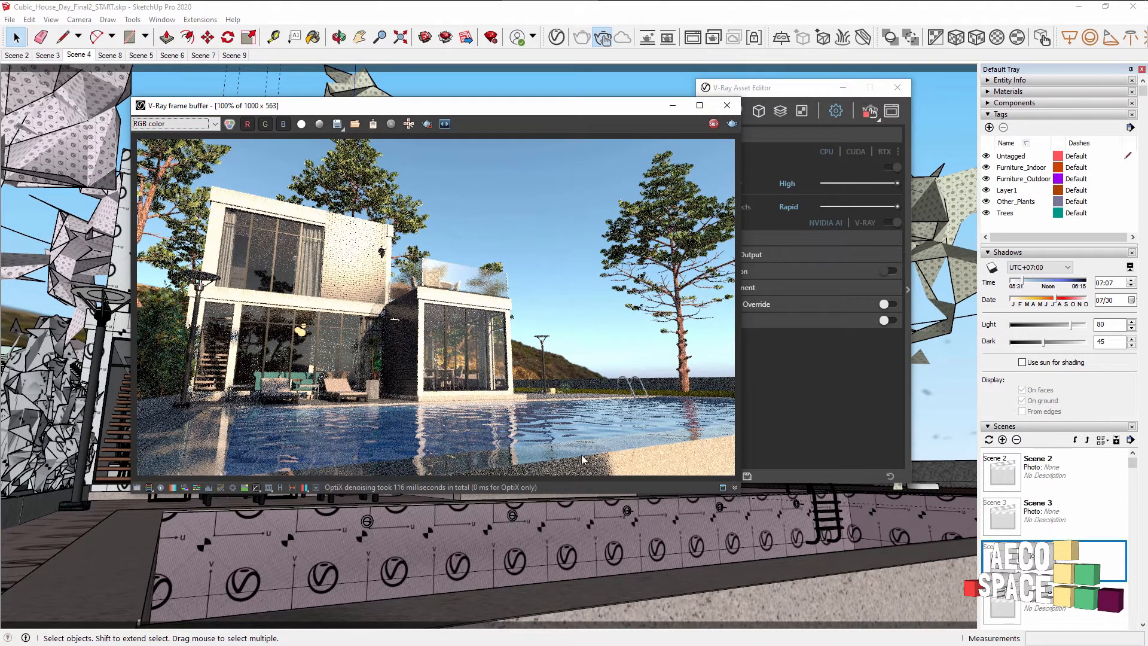
click(145, 127)
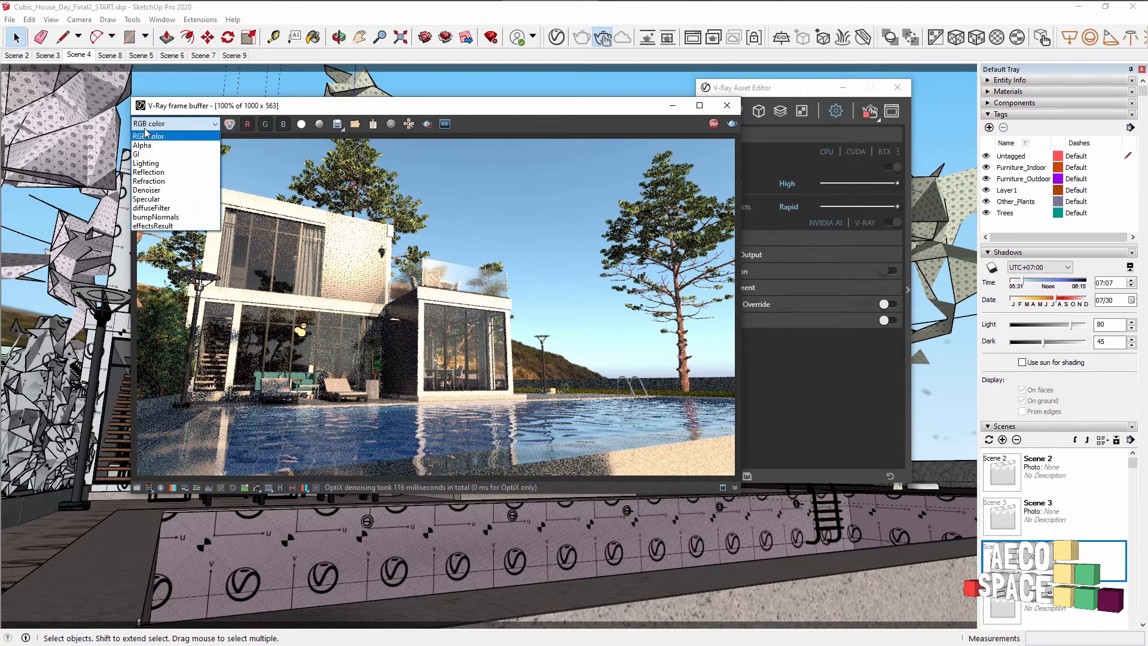
click(166, 226)
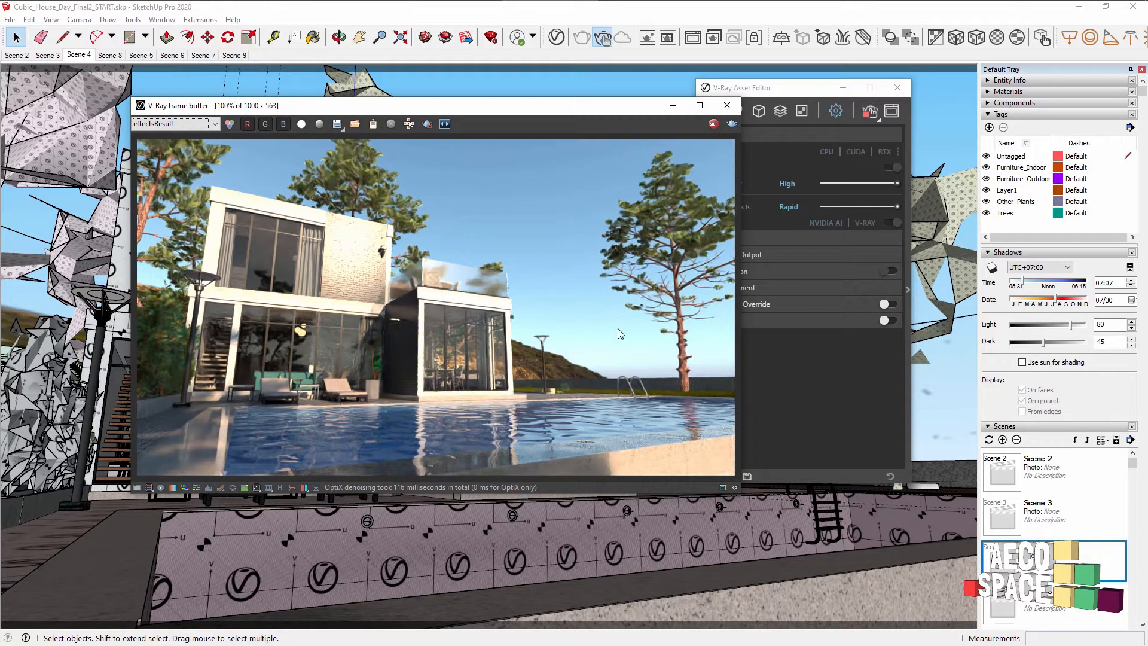
Step: Place the frame buffer beside the Asset Editor, stop the interactive render, and switch the render settings from Interactive to Progressive
drag(566, 114, 485, 99)
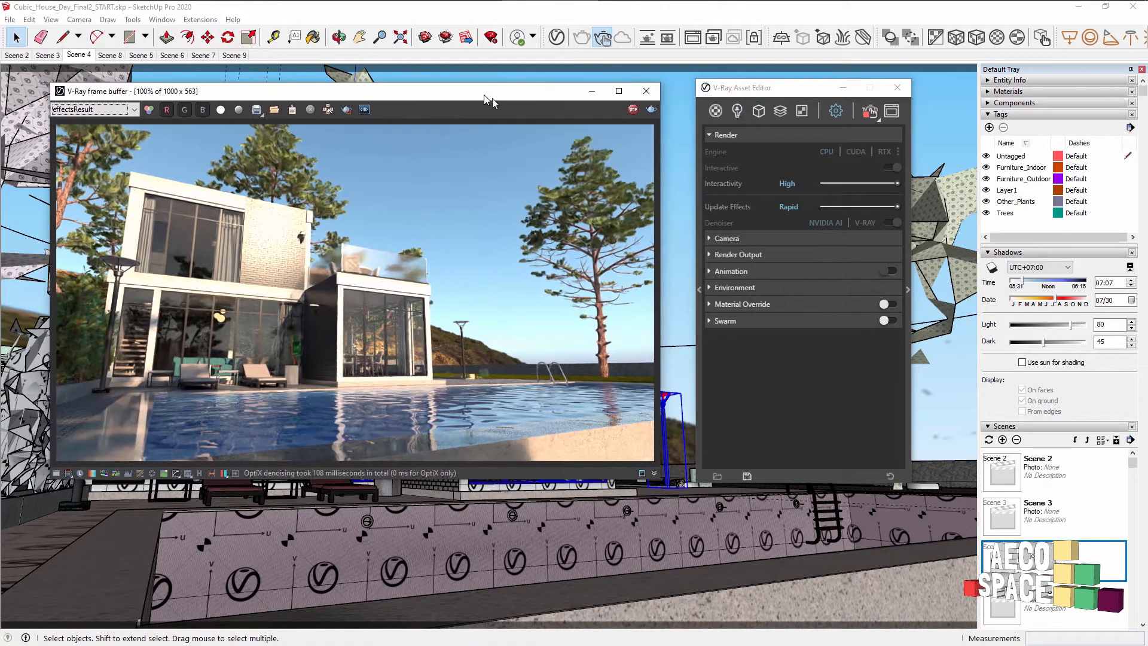
click(633, 110)
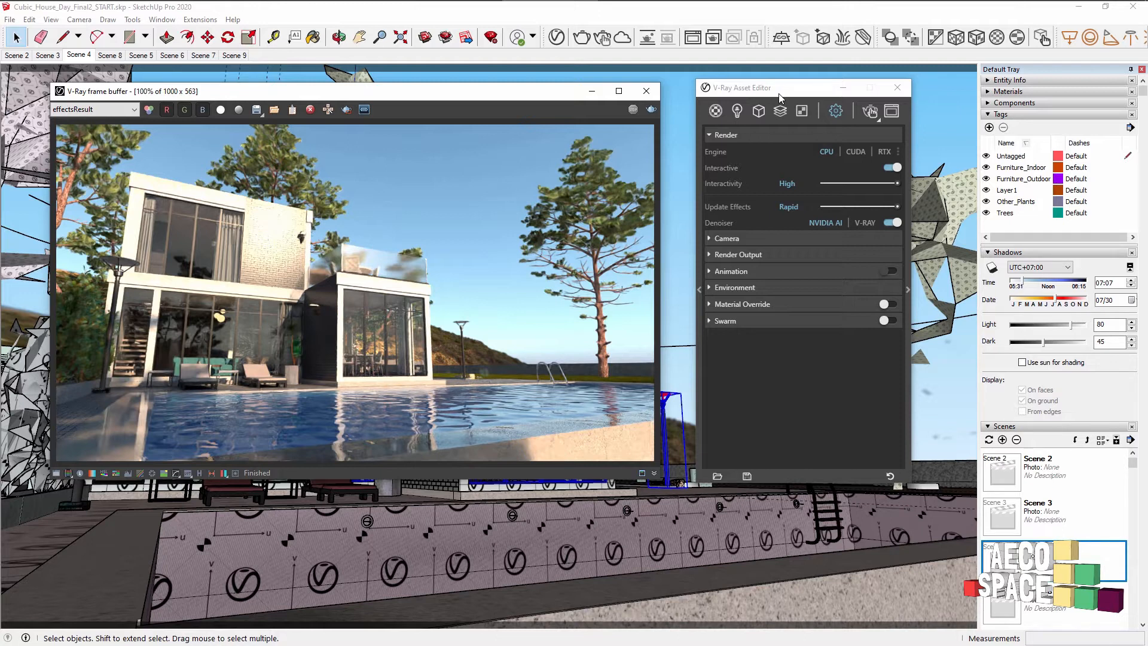
click(874, 119)
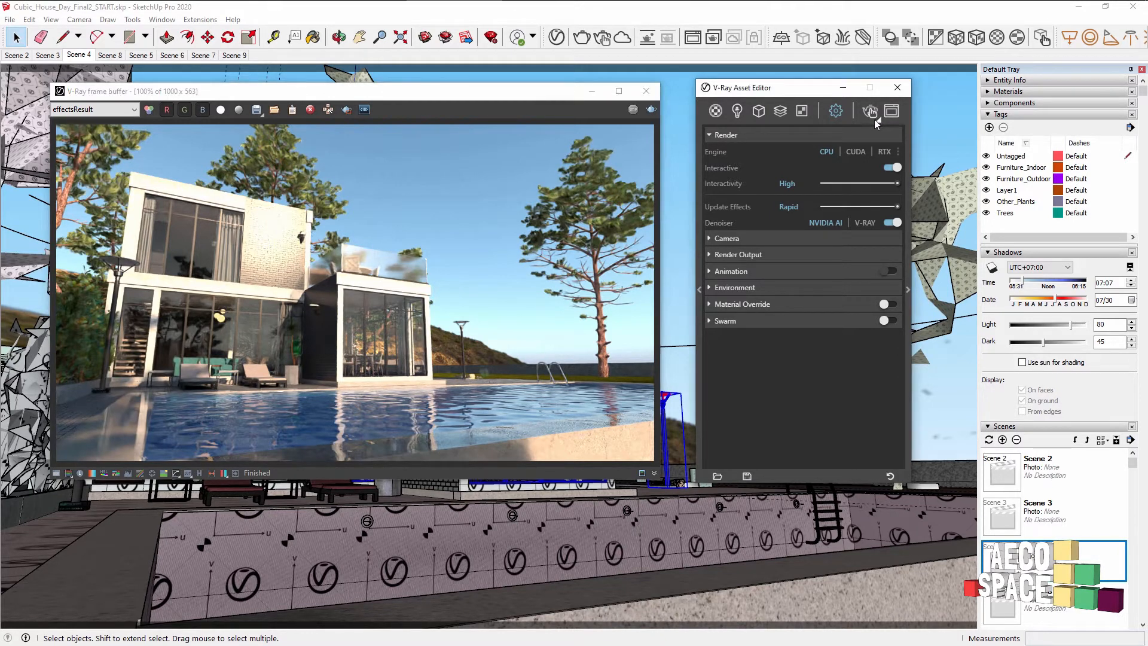
mouse_move(877, 119)
click(889, 167)
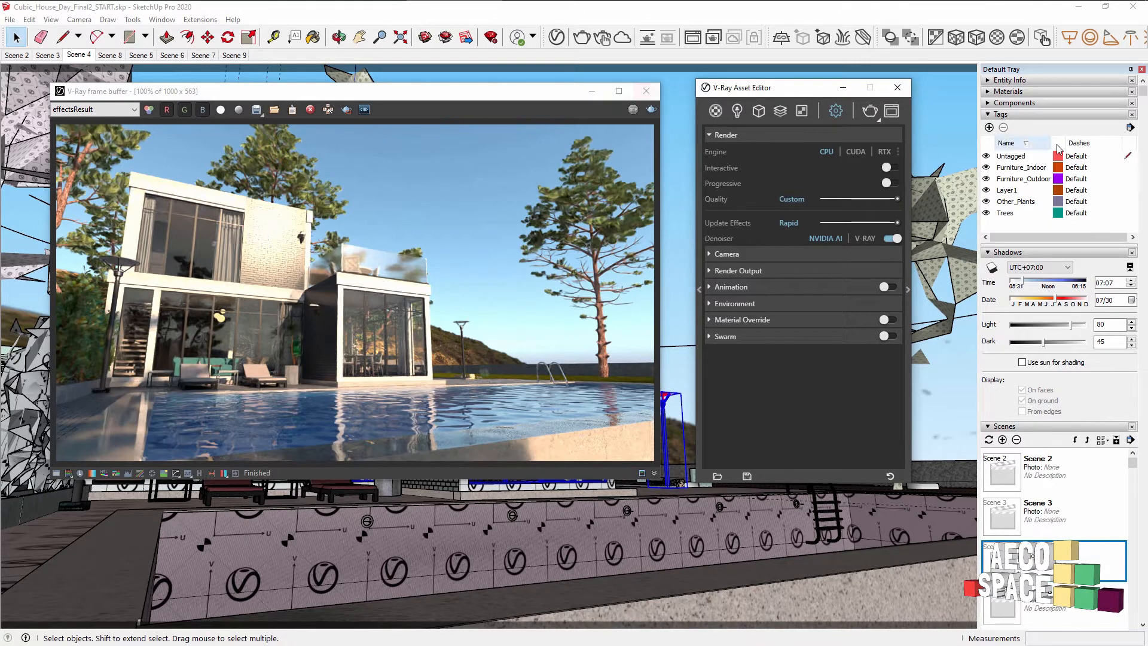
click(879, 181)
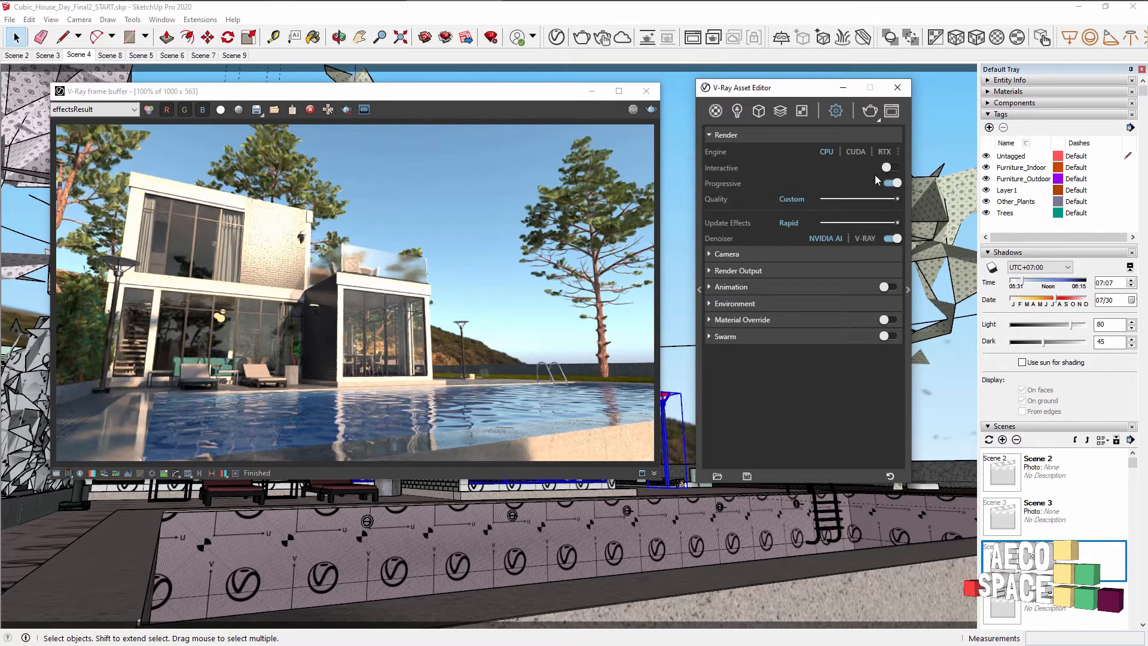
Step: Start a progressive render and, while it runs, set the sun time to 13:58 and orbit the model view
click(870, 117)
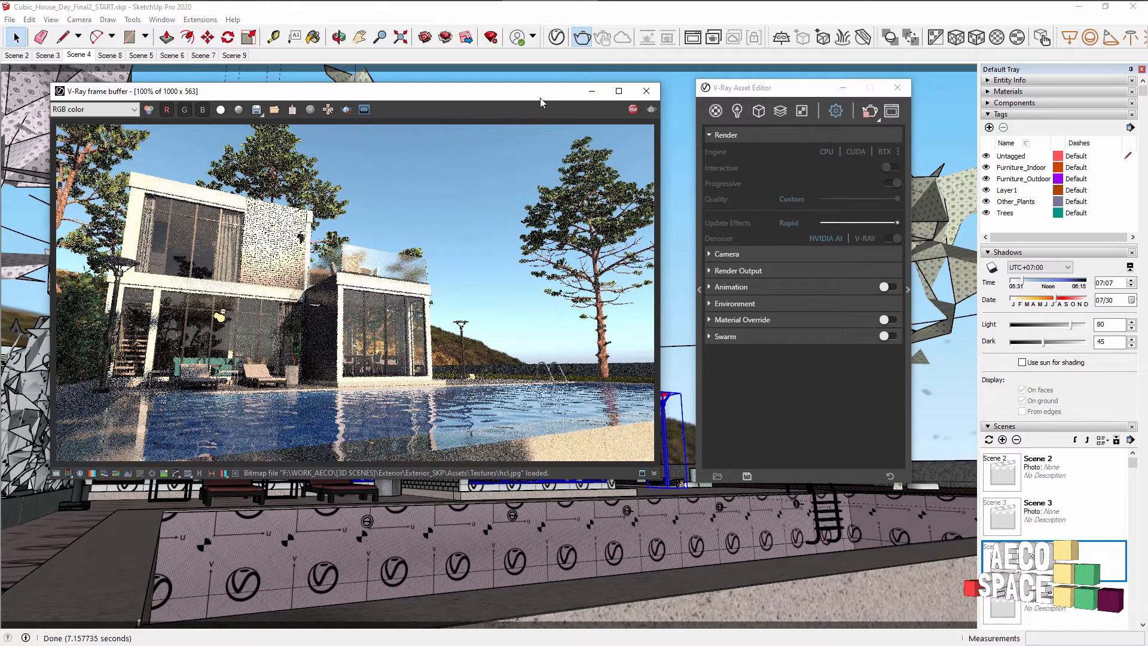
click(1062, 286)
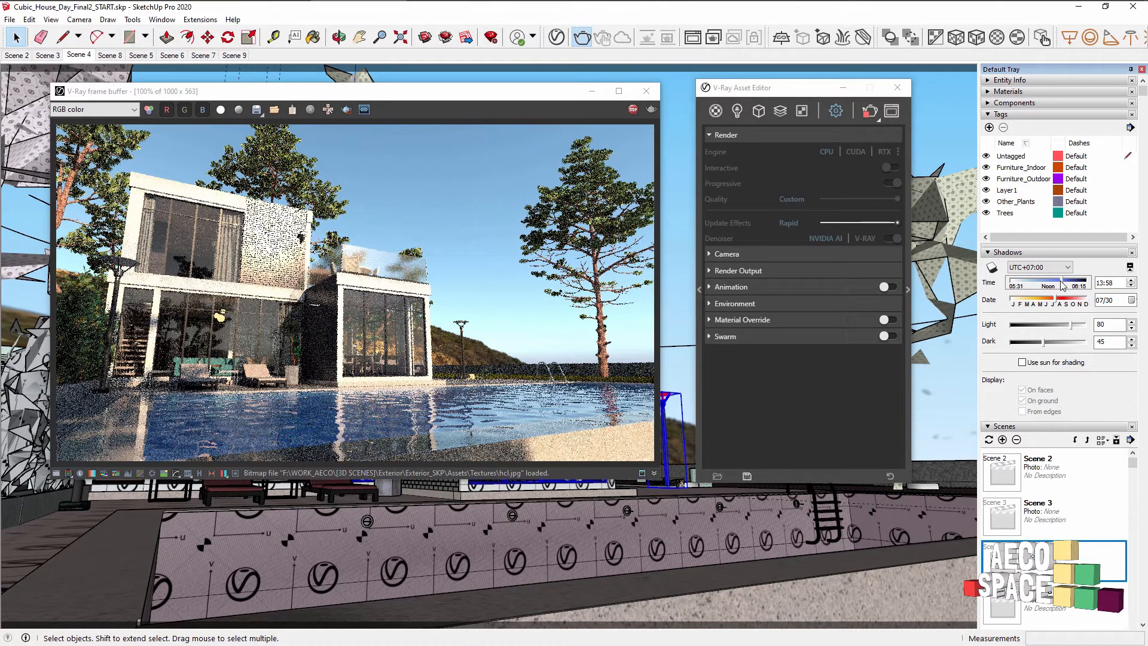
key(o)
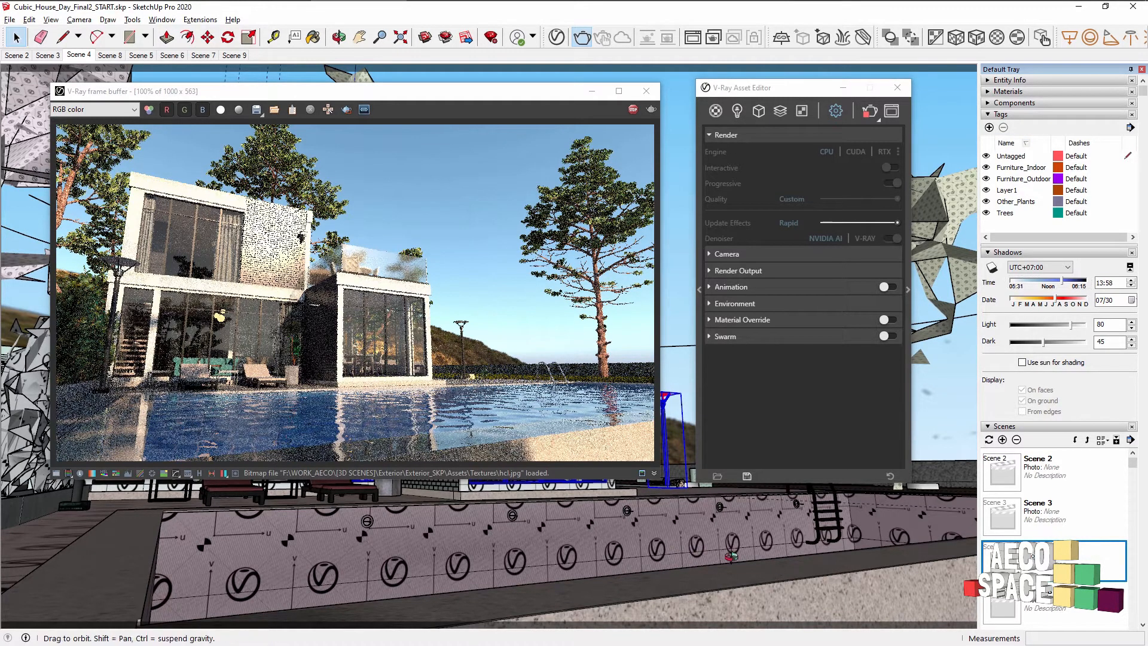
drag(867, 579, 890, 584)
key(space)
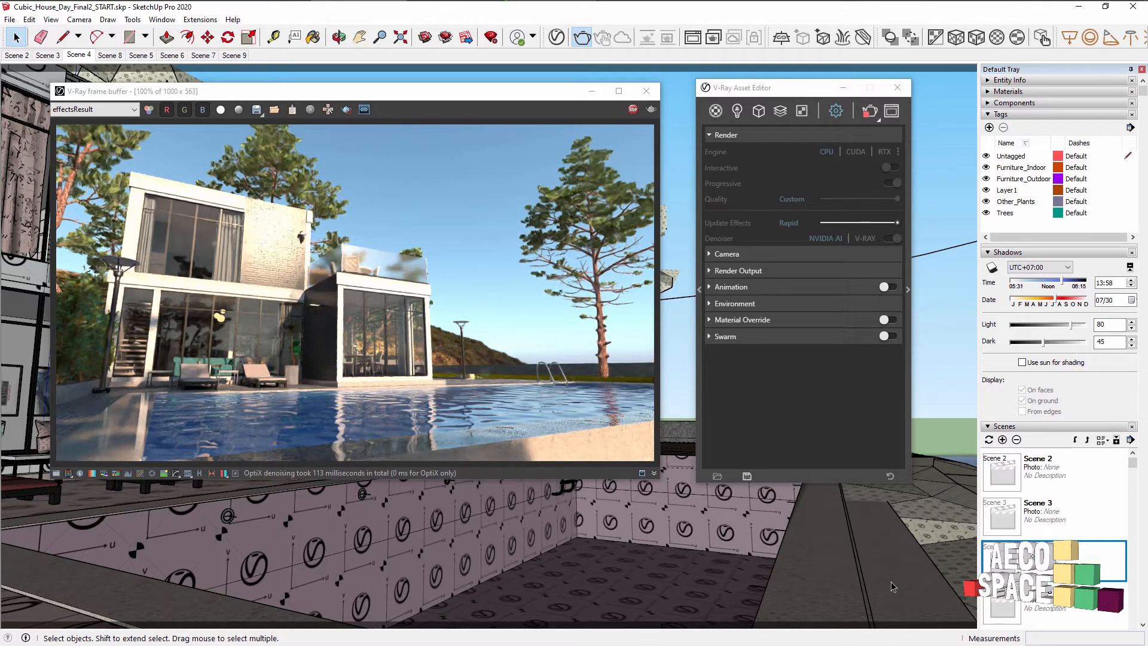
Step: View the progressive render's RGB color channel, stop the render, and restore the Scene 4 view
click(91, 109)
click(111, 135)
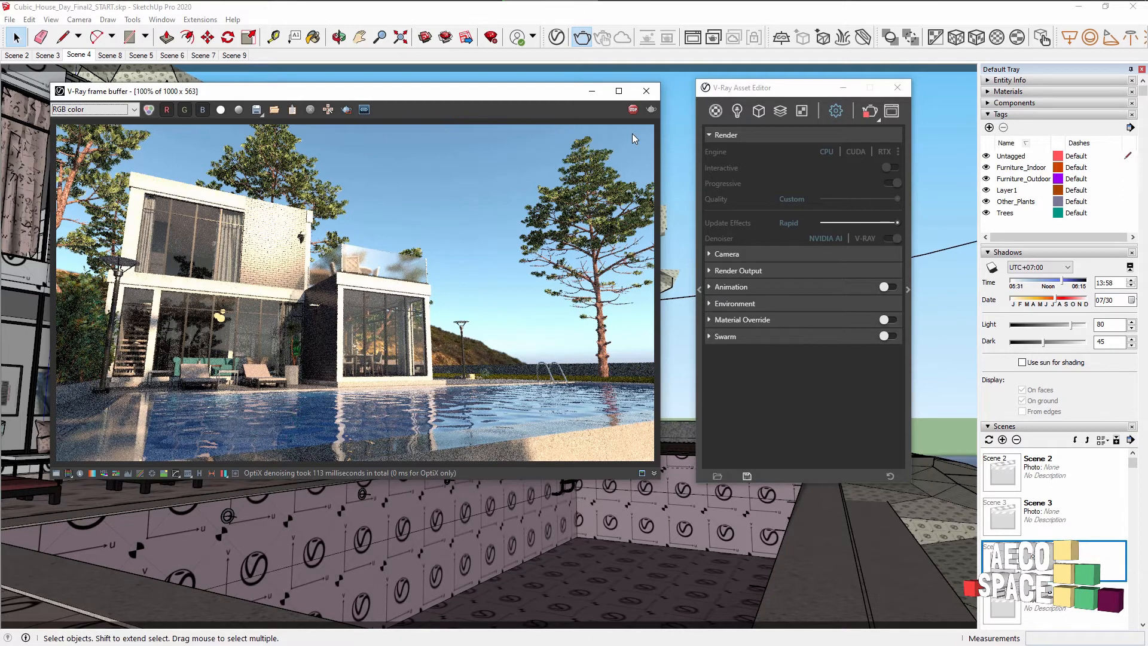
click(635, 112)
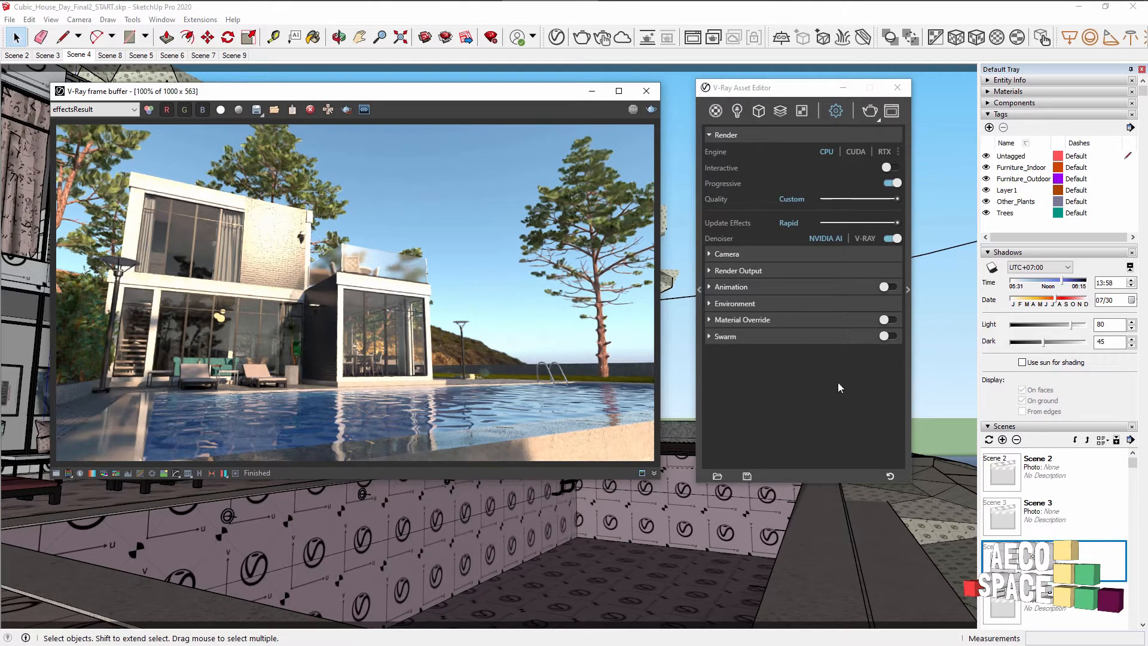
double_click(1005, 562)
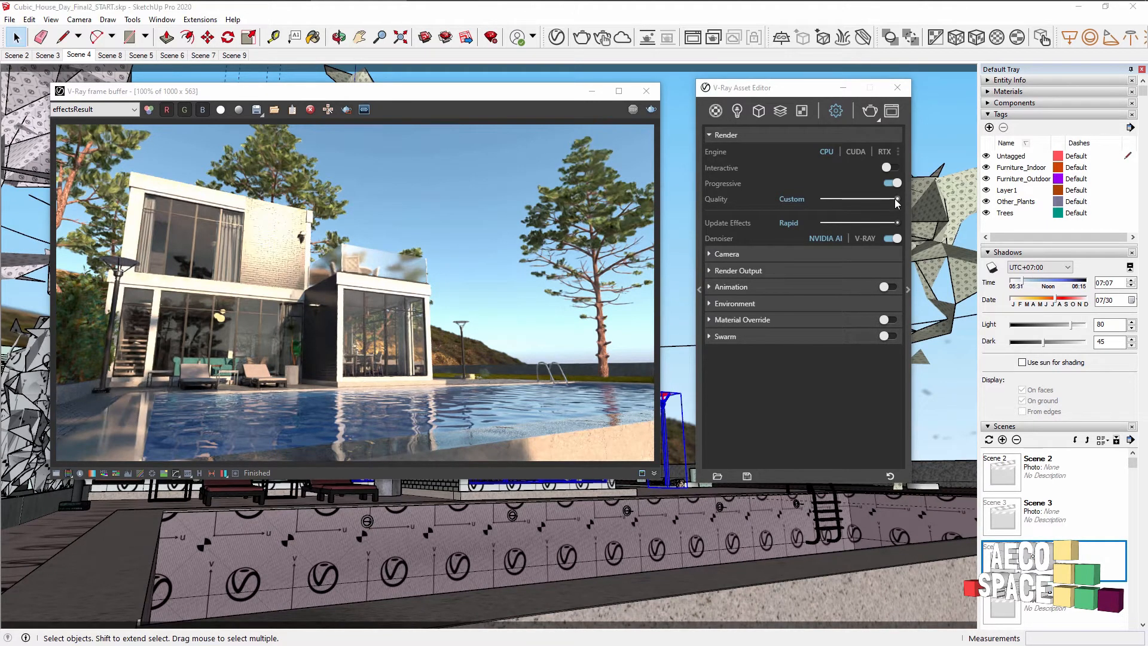
Step: Try different quality presets, settle on Low+, and shift the Asset Editor closer to the frame buffer
drag(896, 199, 839, 199)
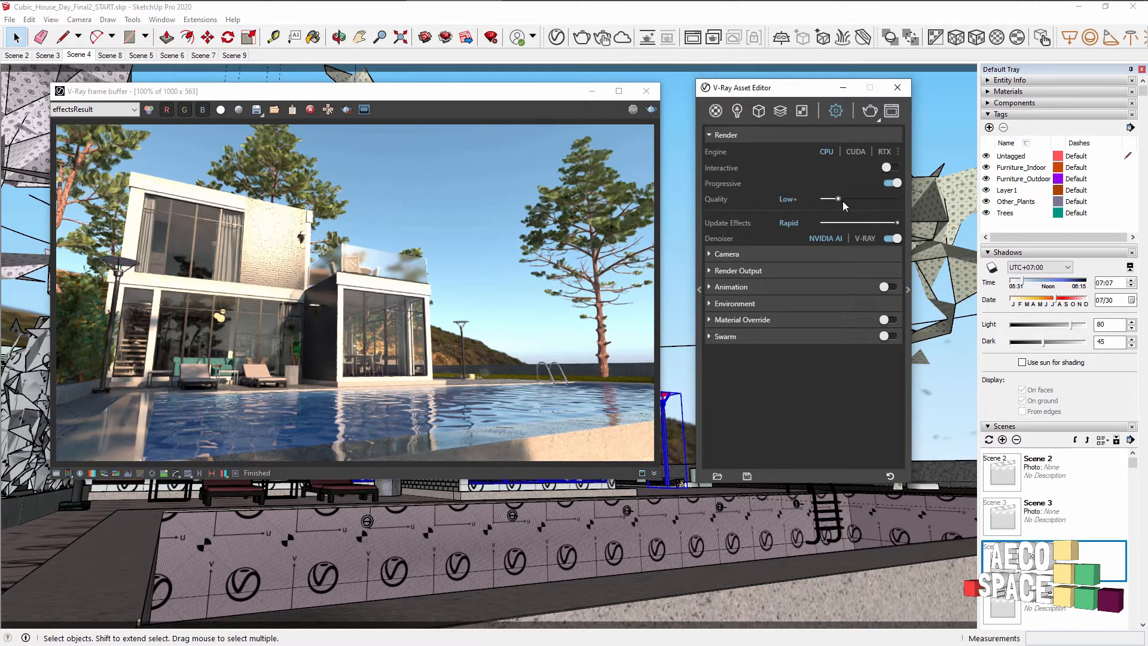
click(845, 202)
drag(862, 200, 880, 203)
drag(879, 199, 839, 199)
drag(778, 92, 748, 97)
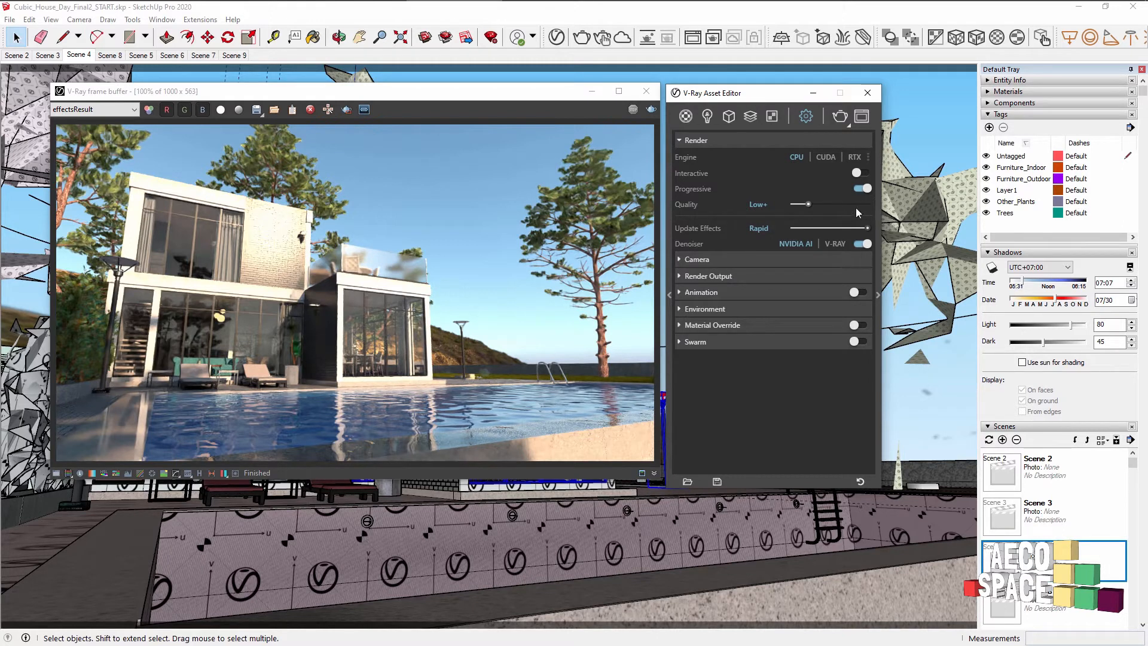
Step: Review the preset's advanced quality and Global Illumination parameters, raise the quality to Medium+, and collapse the advanced parameters
click(878, 207)
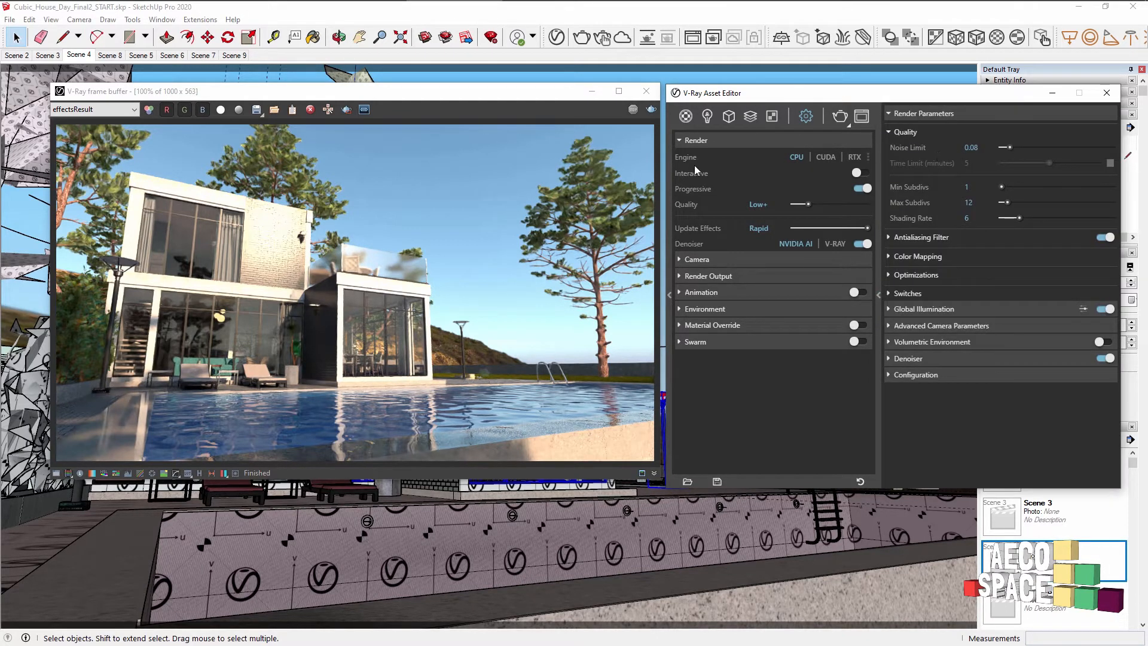
drag(812, 206, 794, 203)
mouse_move(794, 204)
mouse_down()
mouse_move(861, 205)
mouse_move(812, 195)
mouse_up()
click(925, 310)
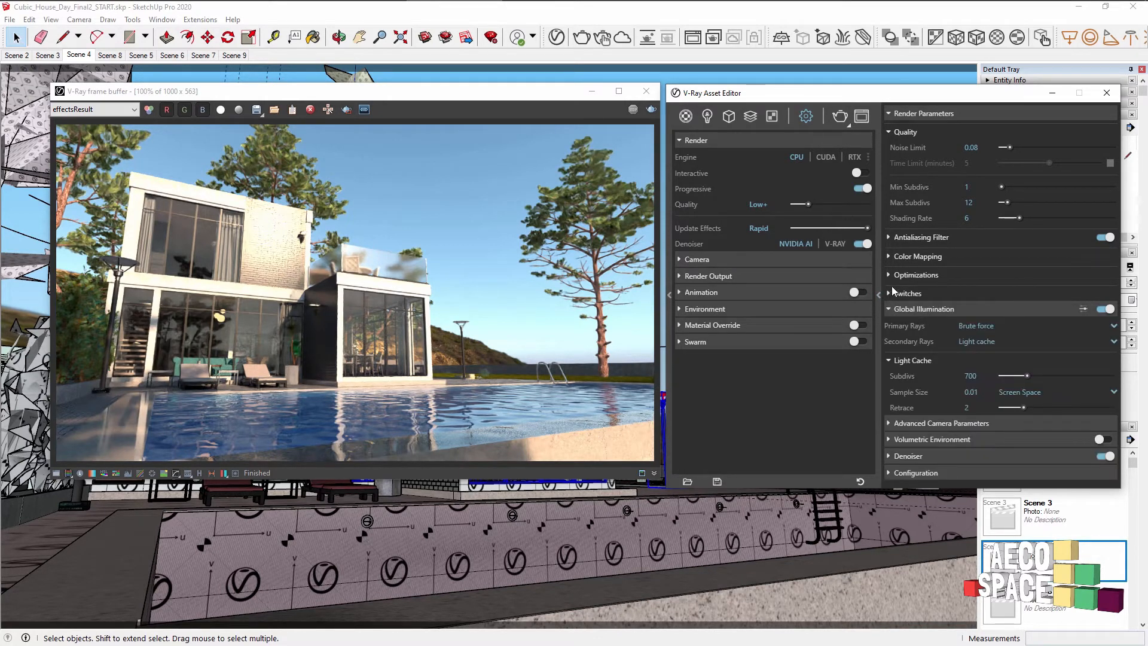
drag(807, 204, 842, 206)
click(877, 249)
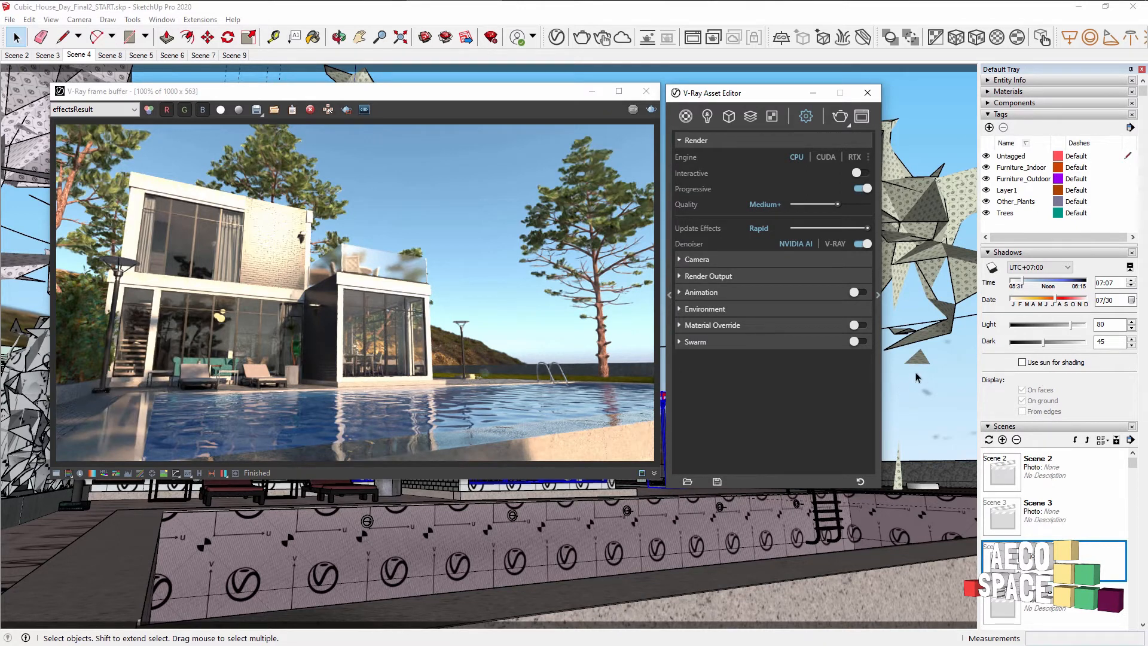
Step: Check the finished render's RGB color channel and switch back to effectsResult
click(84, 110)
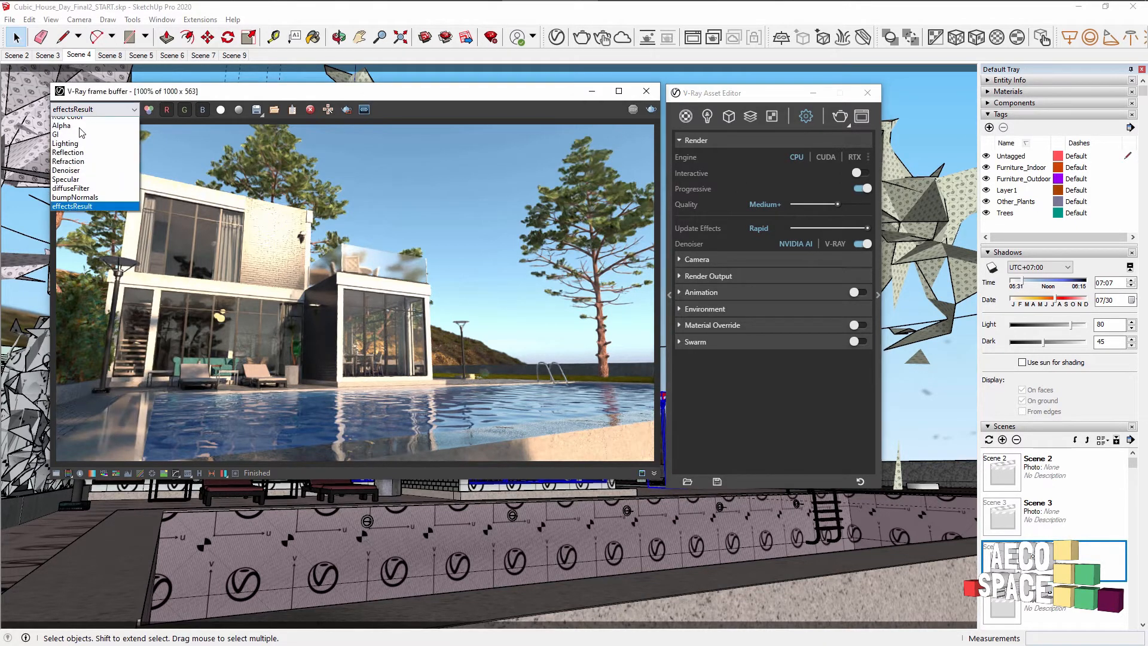
click(75, 120)
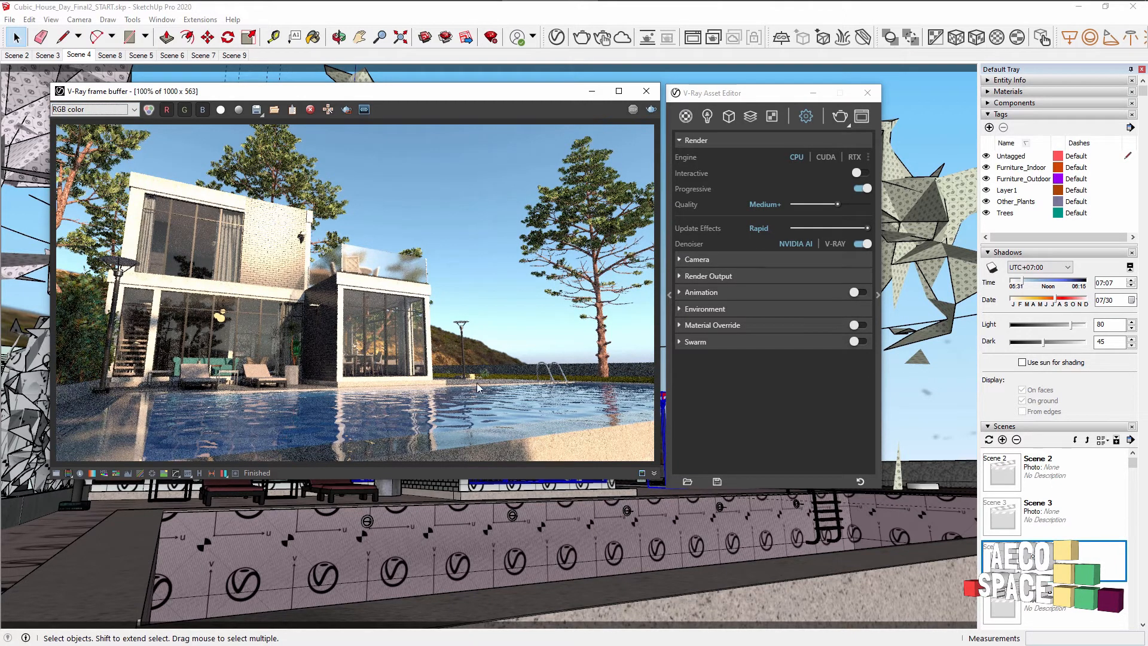
click(92, 110)
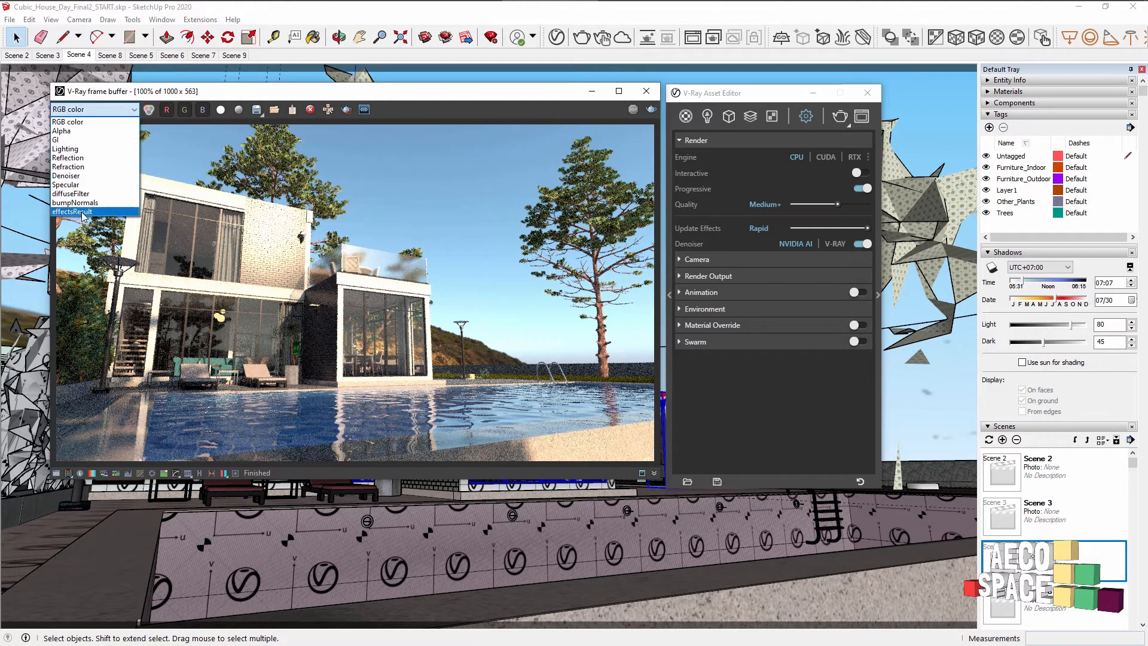
click(75, 212)
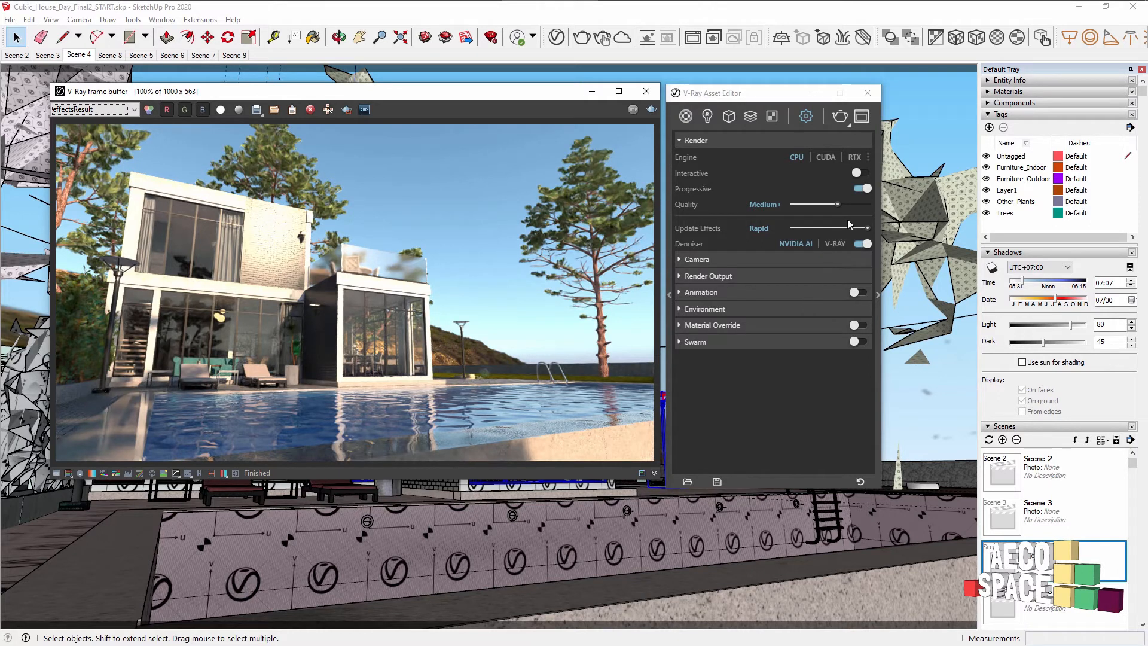
Step: Turn off Progressive with Medium quality and the V-Ray denoiser, set Update Effects to At the End, and expand the render output settings
click(859, 187)
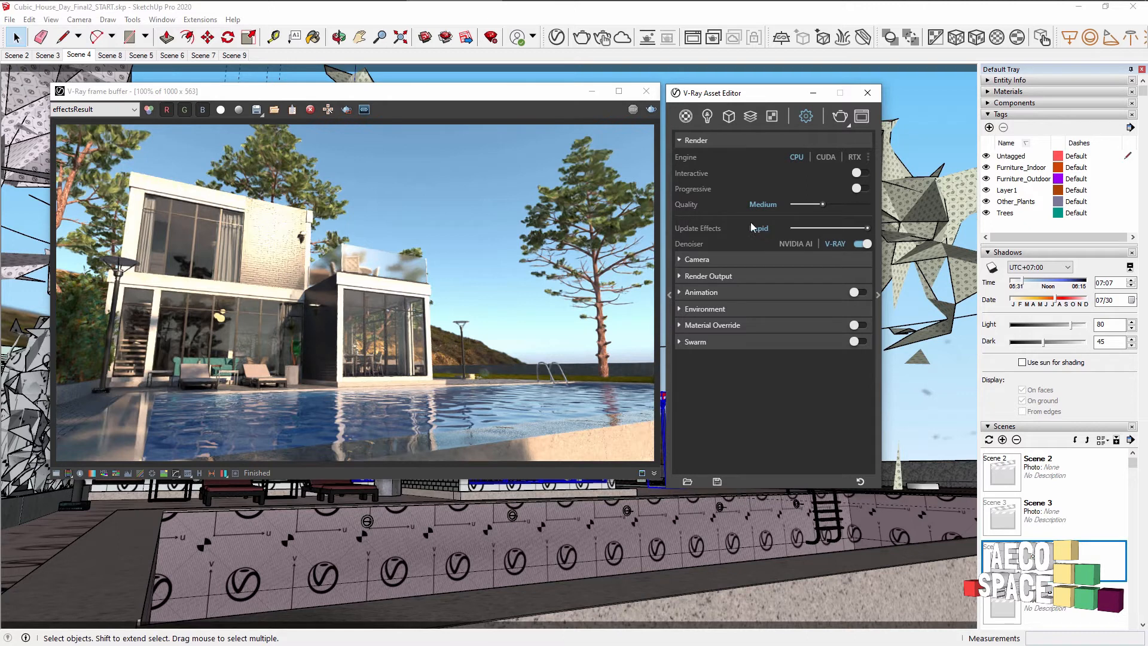
click(804, 227)
click(712, 275)
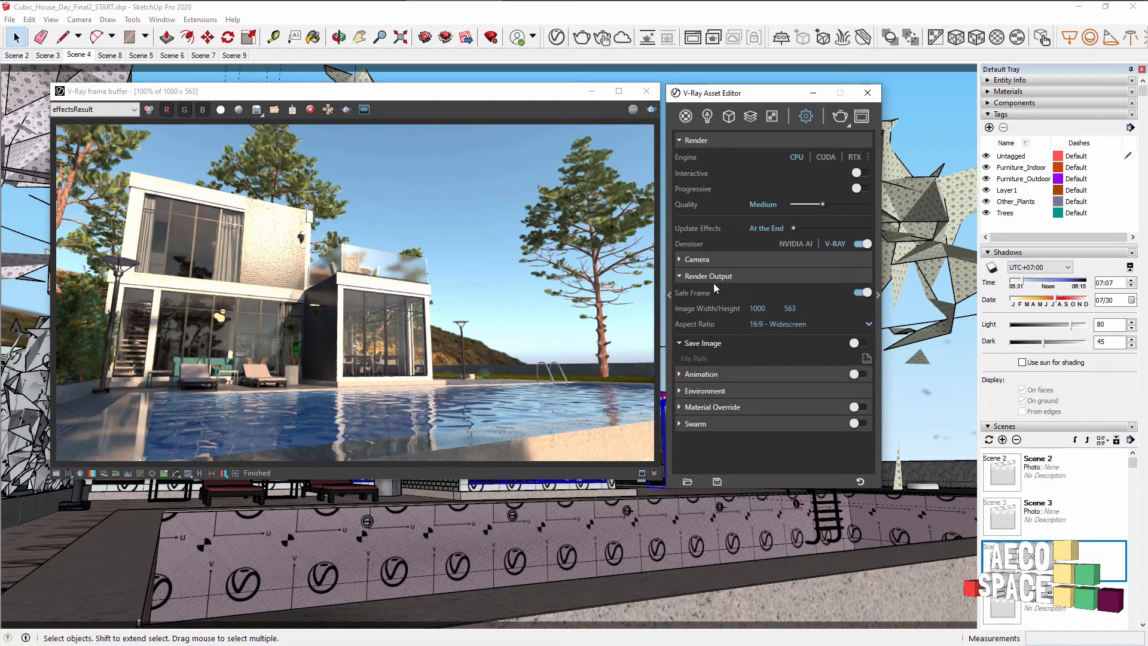
Step: Set the image width to 1980 with the 16:9 aspect ratio and start the final render
click(757, 308)
text(1)
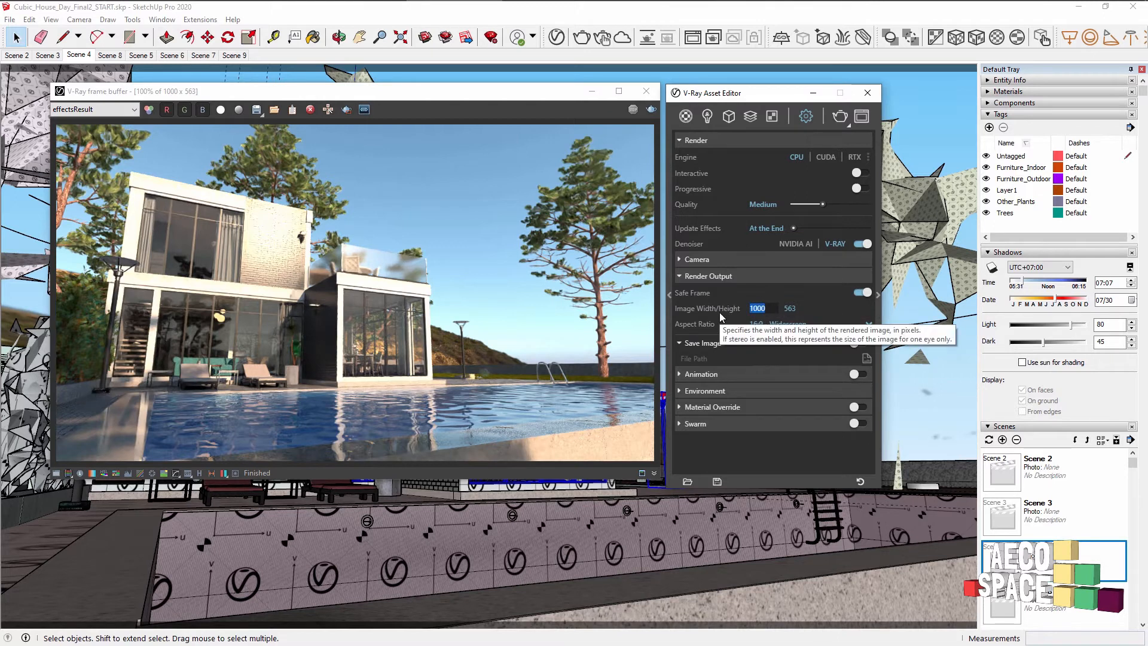
text(980)
key(Return)
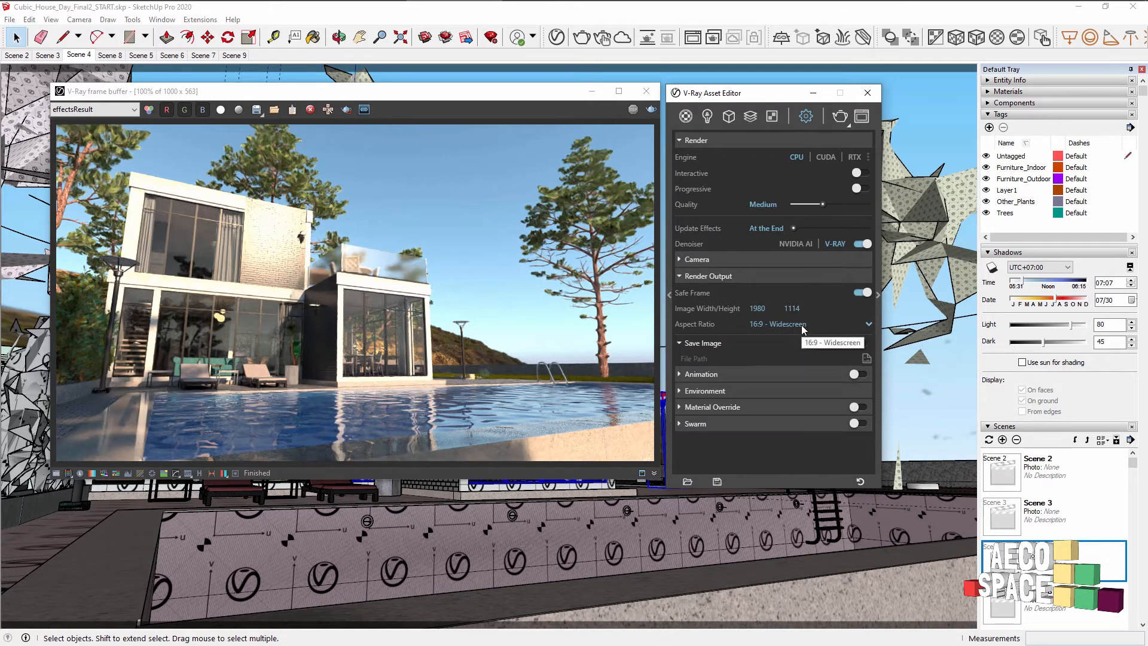
click(840, 117)
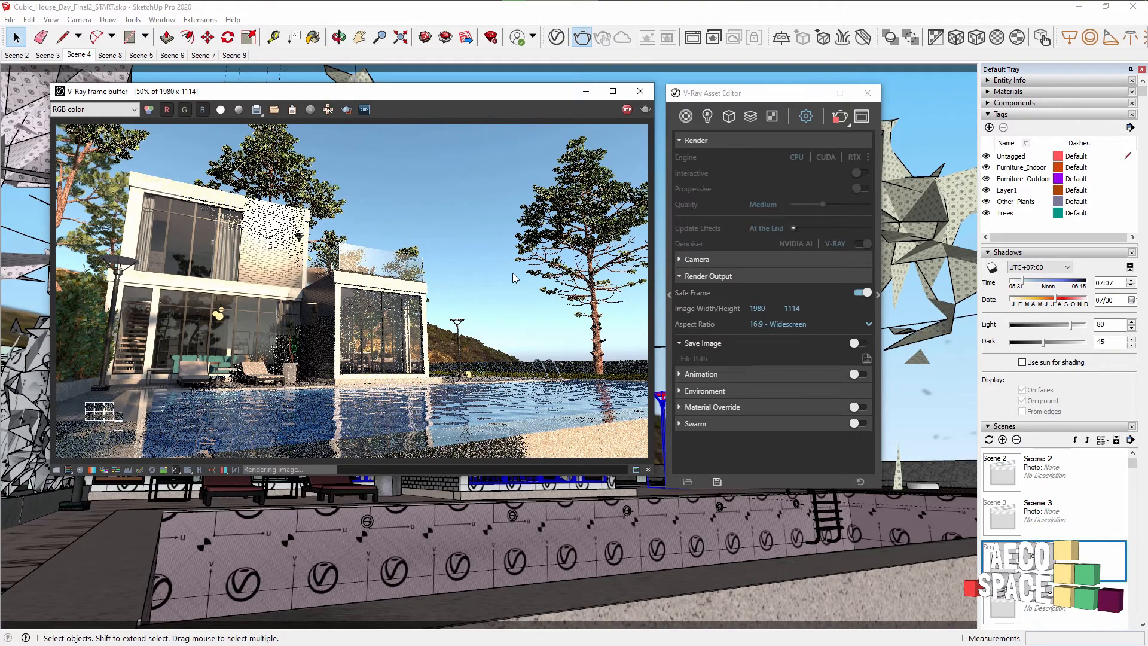
Step: Maximize the frame buffer and inspect the denoised render's upper windows and brick wall up close
click(613, 91)
scroll(568, 192, up, 1)
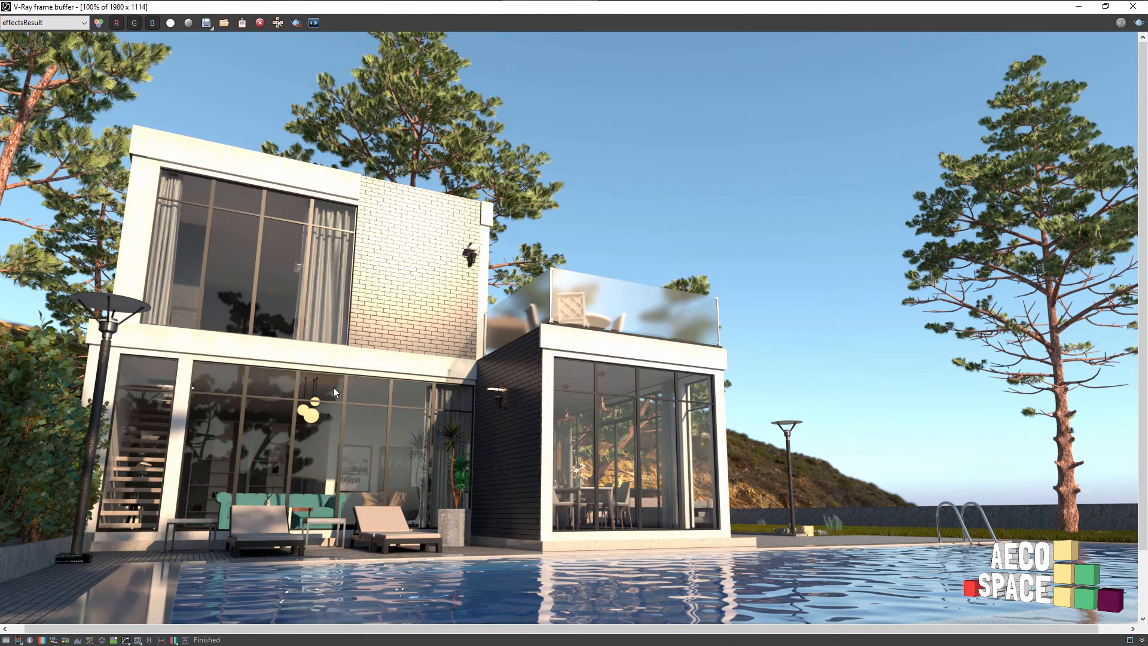
scroll(215, 348, up, 1)
middle_drag(337, 255, 438, 259)
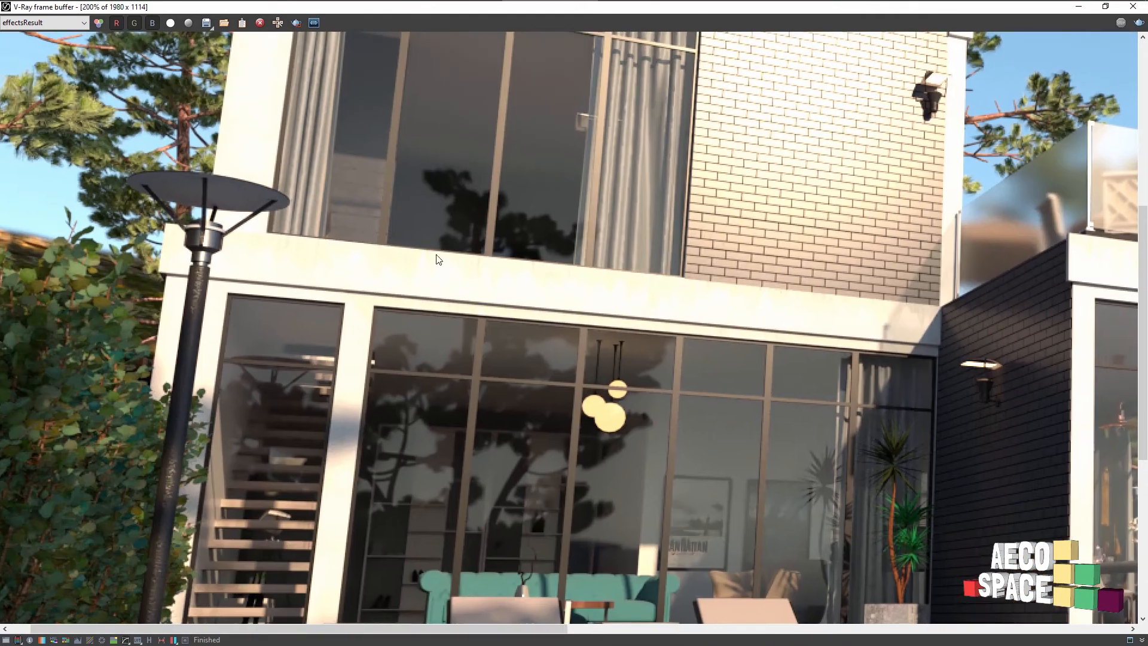
scroll(353, 216, up, 1)
scroll(349, 214, down, 2)
scroll(349, 209, up, 1)
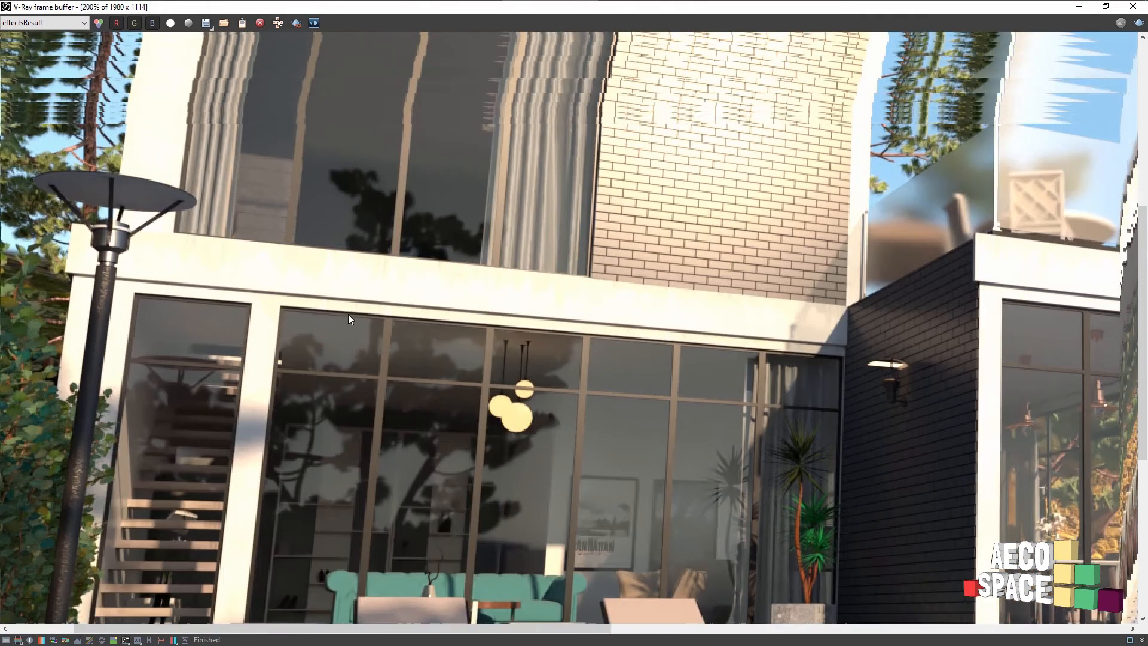
Step: Switch to the RGB color channel and examine the noise on the glass, terrace, pool and loungers
click(73, 23)
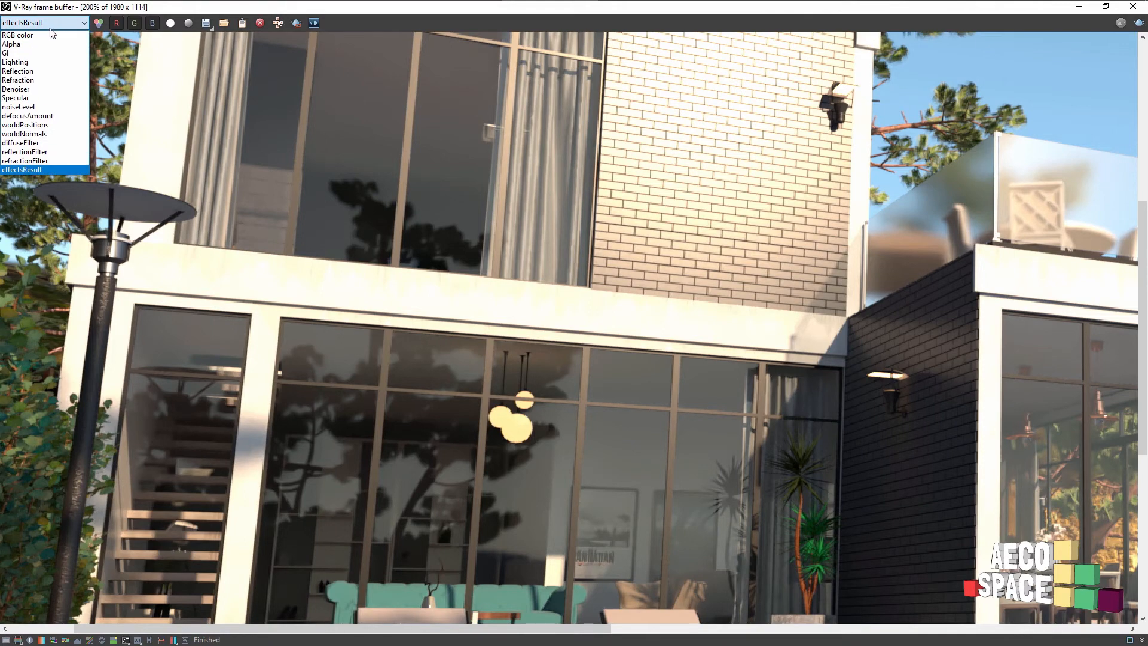
click(50, 35)
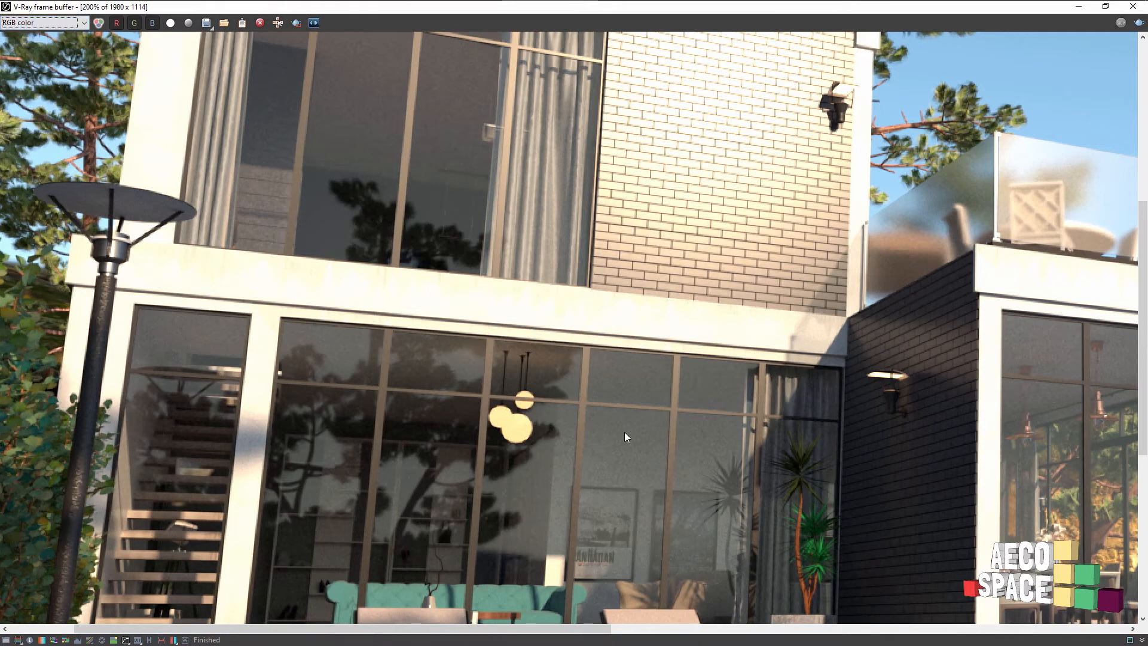
middle_drag(722, 515, 462, 378)
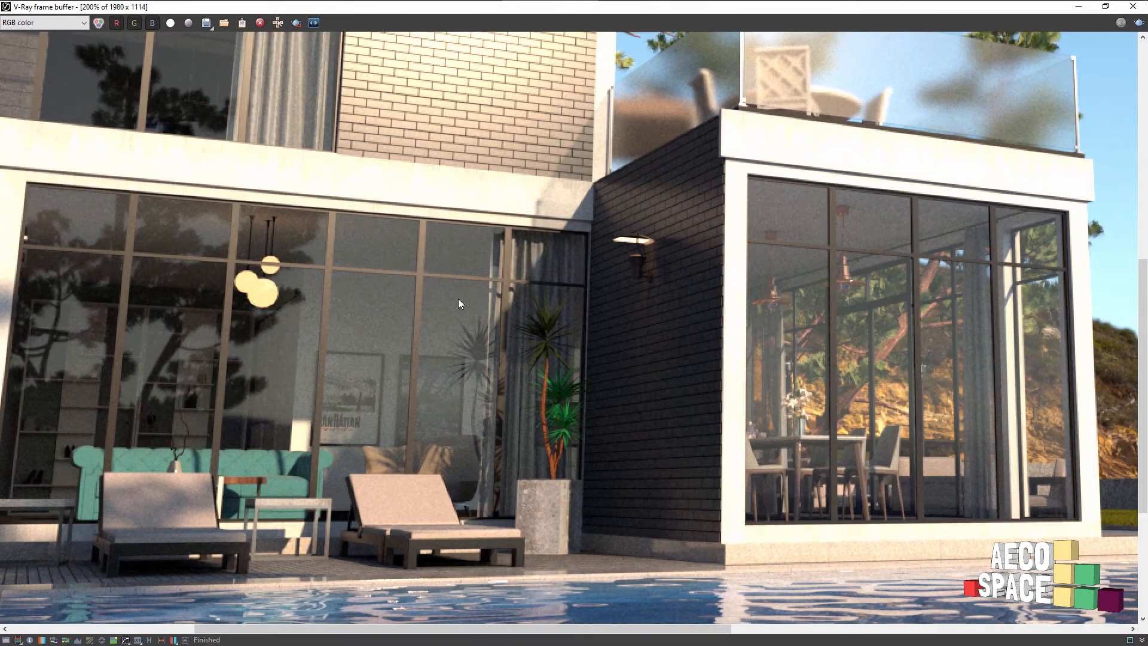
middle_drag(458, 299, 470, 439)
middle_drag(764, 406, 450, 381)
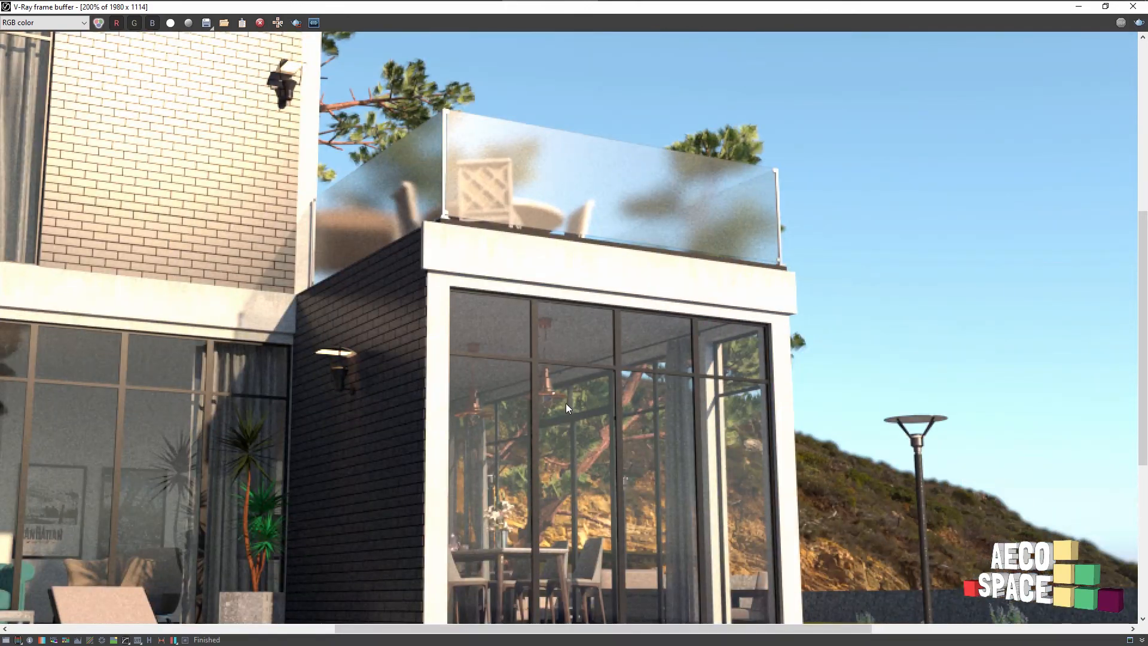
middle_drag(565, 404, 628, 184)
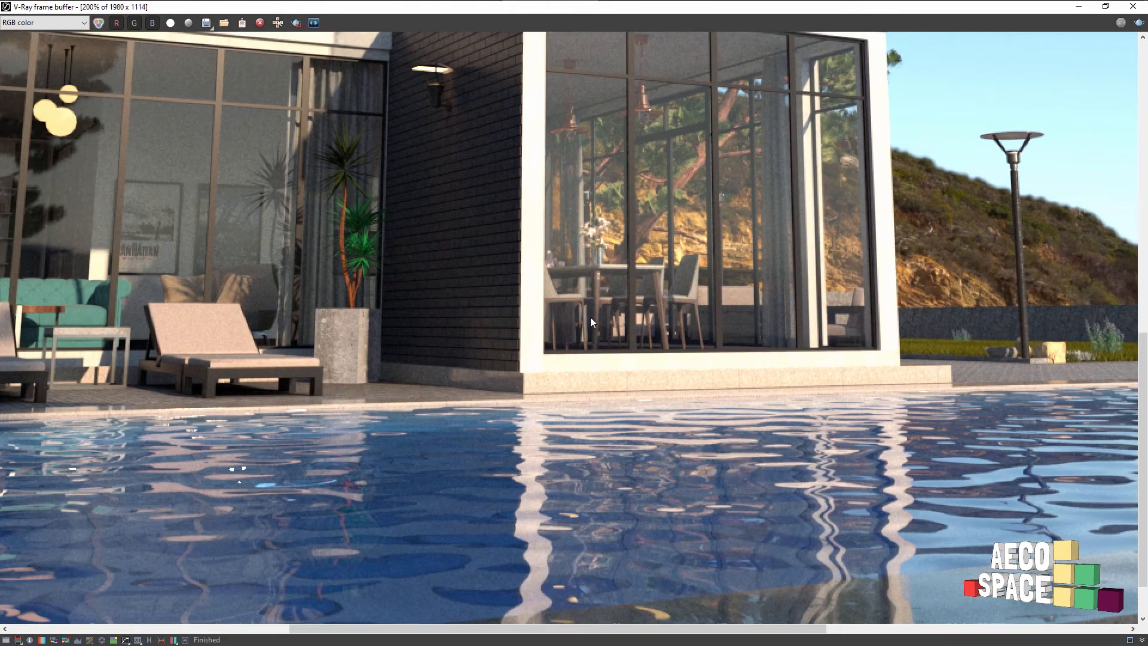
middle_drag(452, 510, 755, 483)
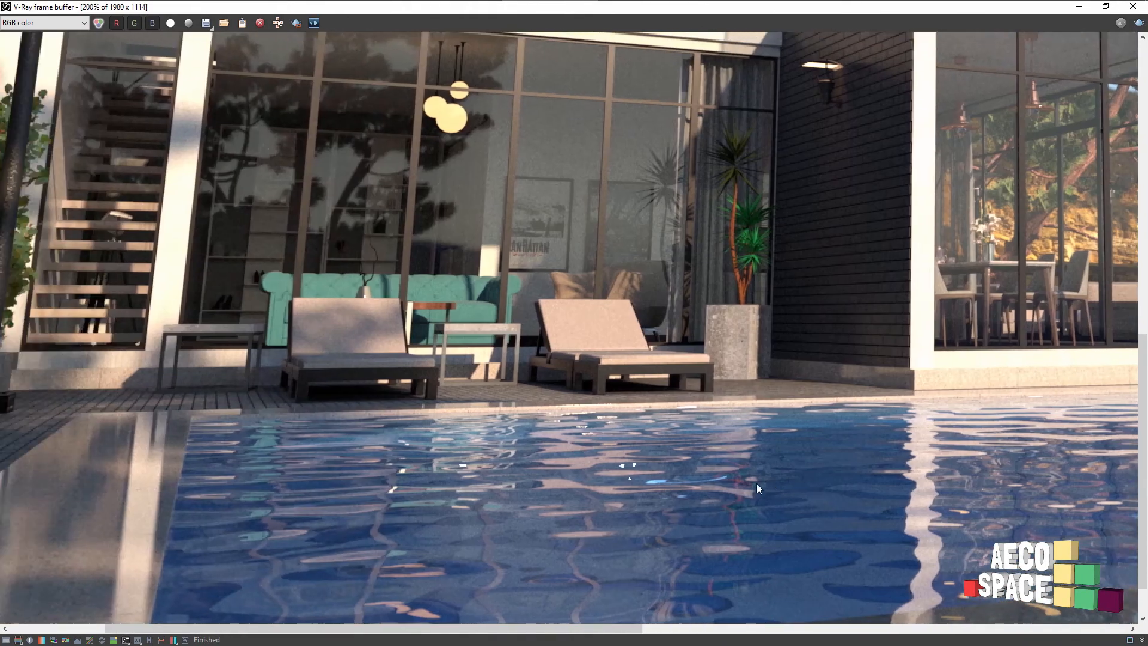
middle_drag(55, 482, 263, 453)
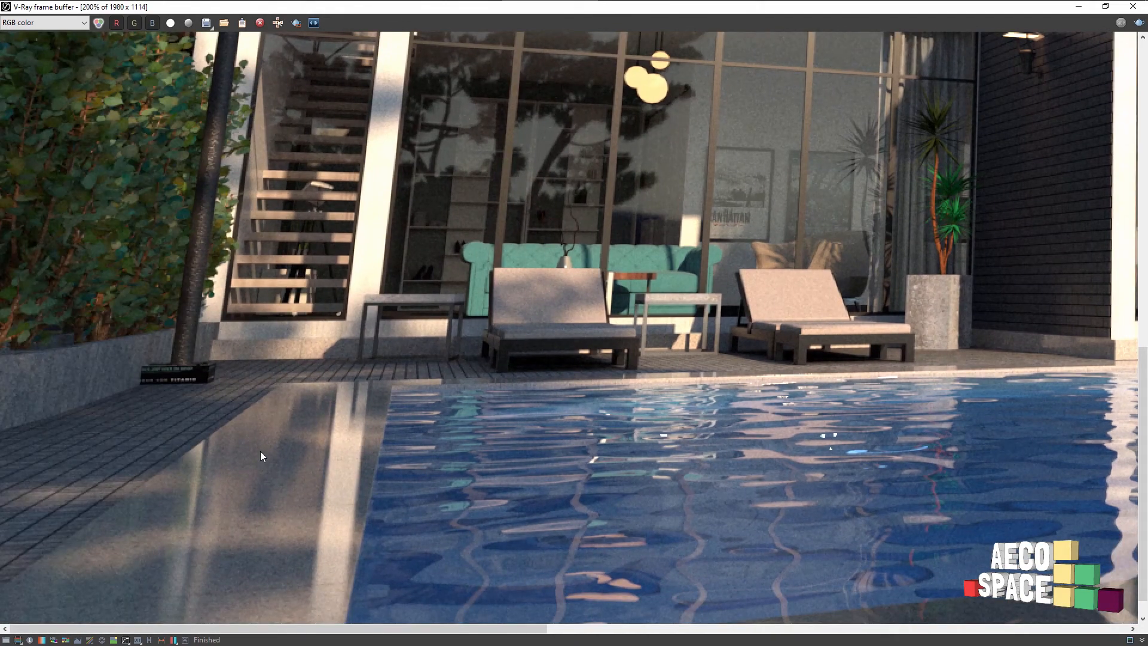
middle_drag(243, 321, 63, 435)
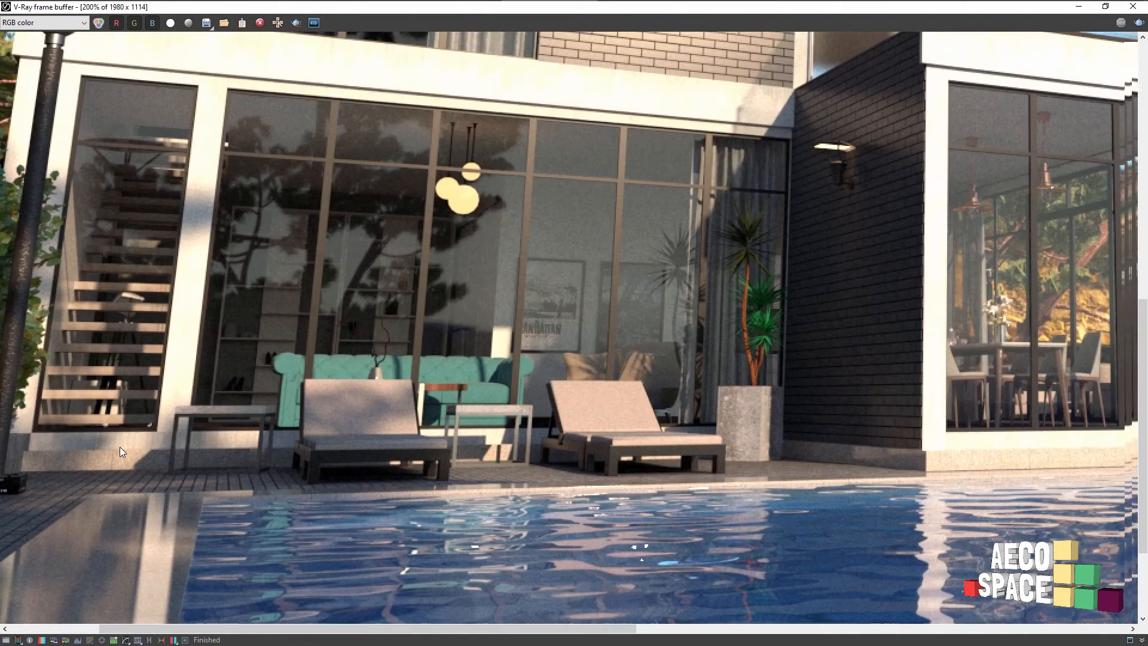
Step: Return to the effectsResult channel and examine the denoised pool, glass facade and the whole house
click(18, 23)
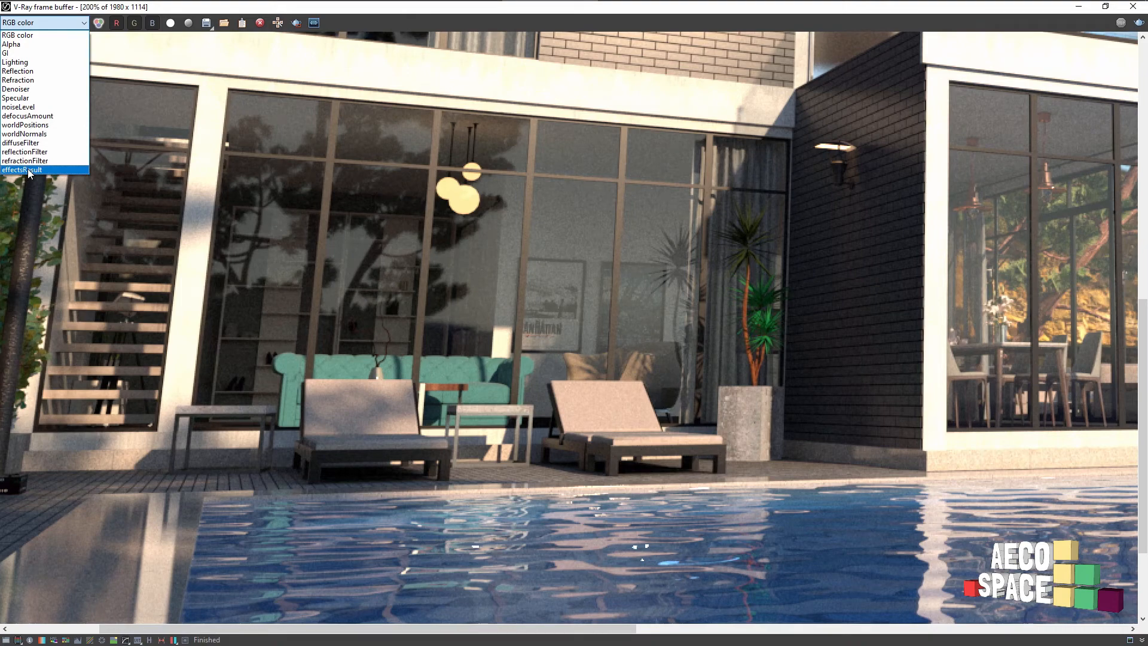
click(28, 170)
middle_drag(848, 580, 948, 469)
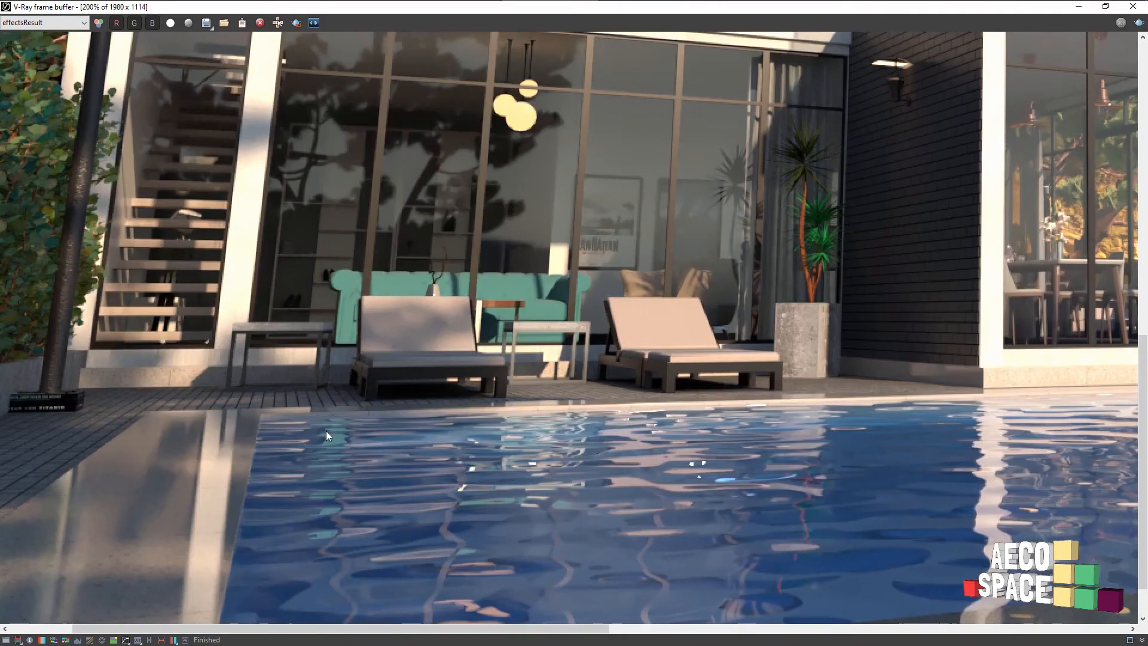
middle_drag(325, 431, 466, 438)
middle_drag(887, 430, 327, 538)
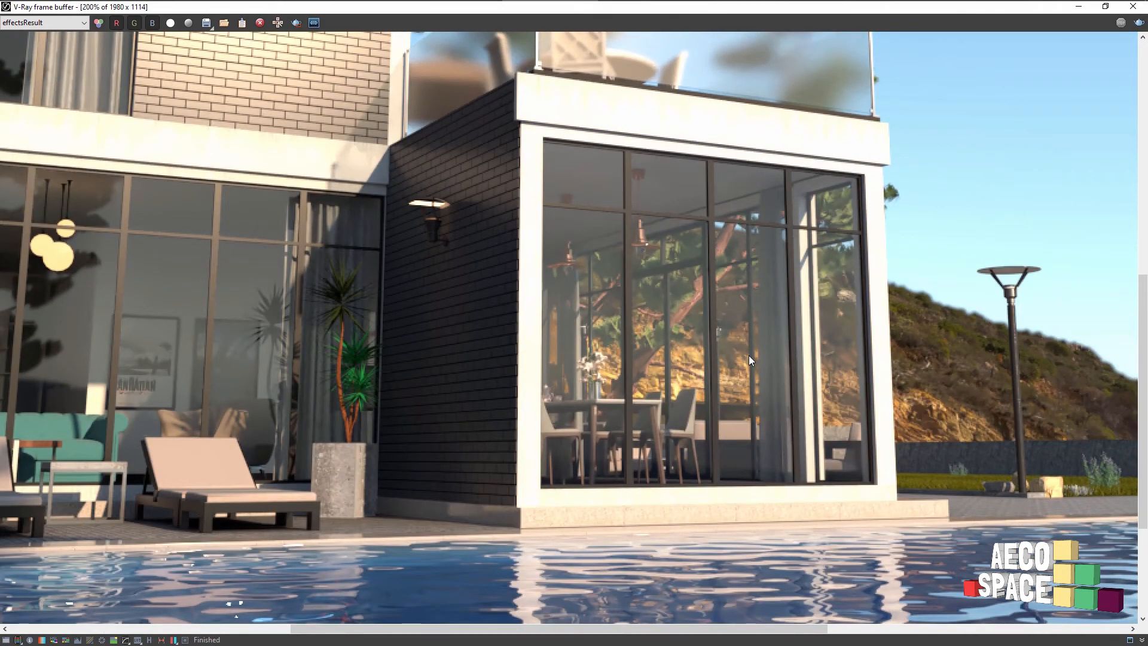
scroll(748, 355, down, 5)
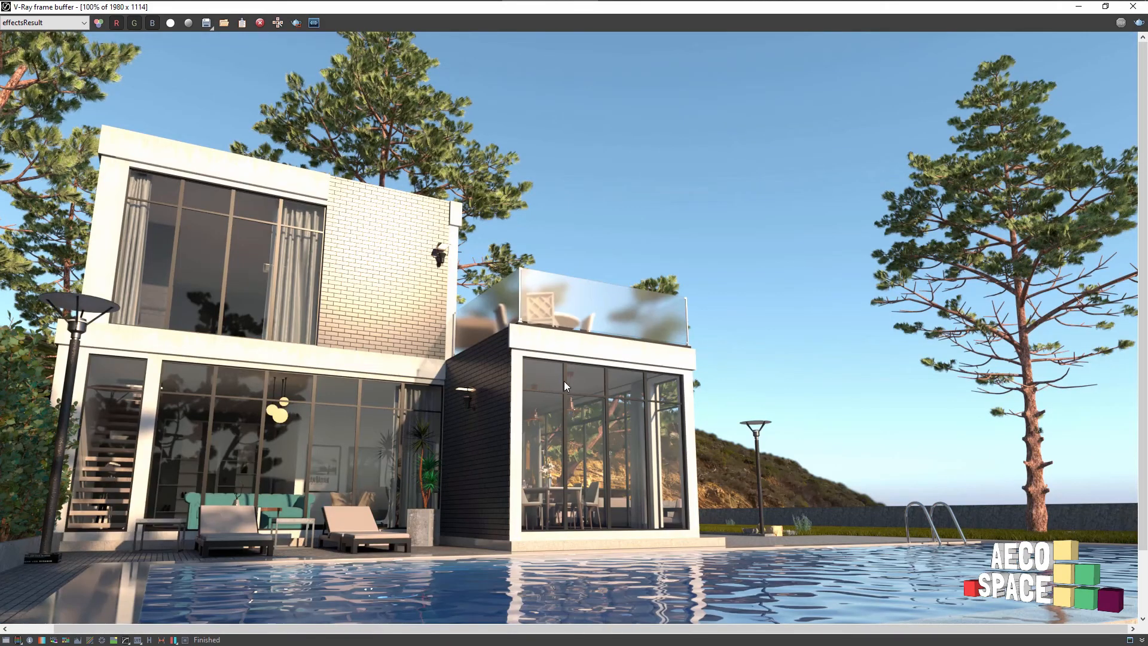